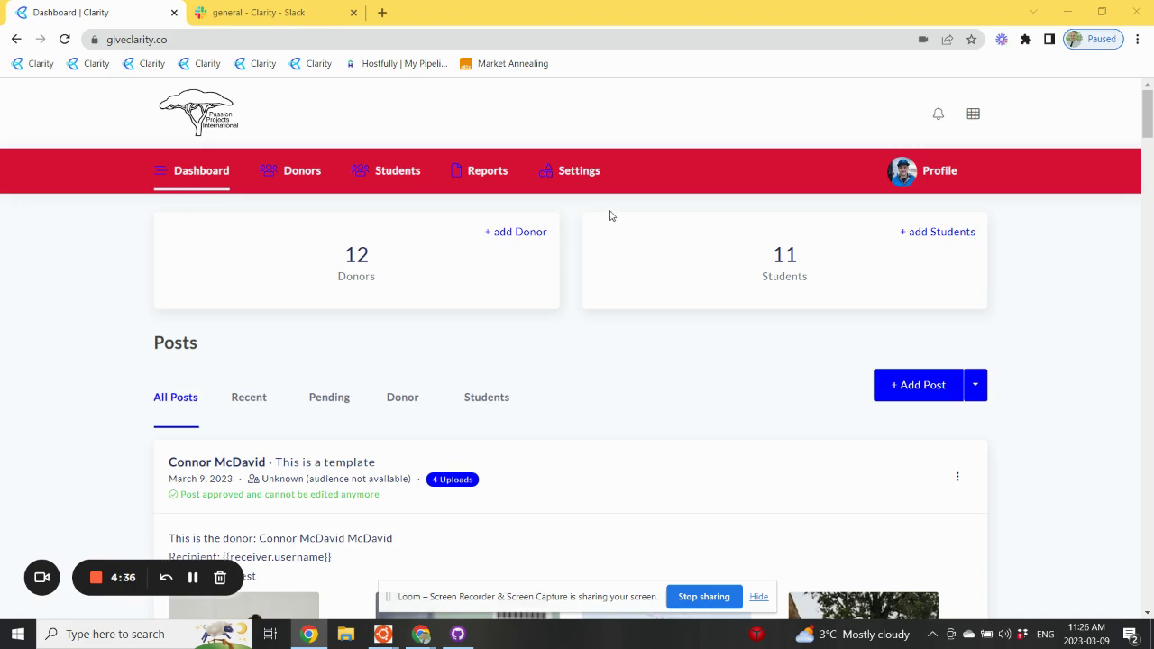
Start a new post with saving as a template enabled, and consult the help on using templates
click(907, 384)
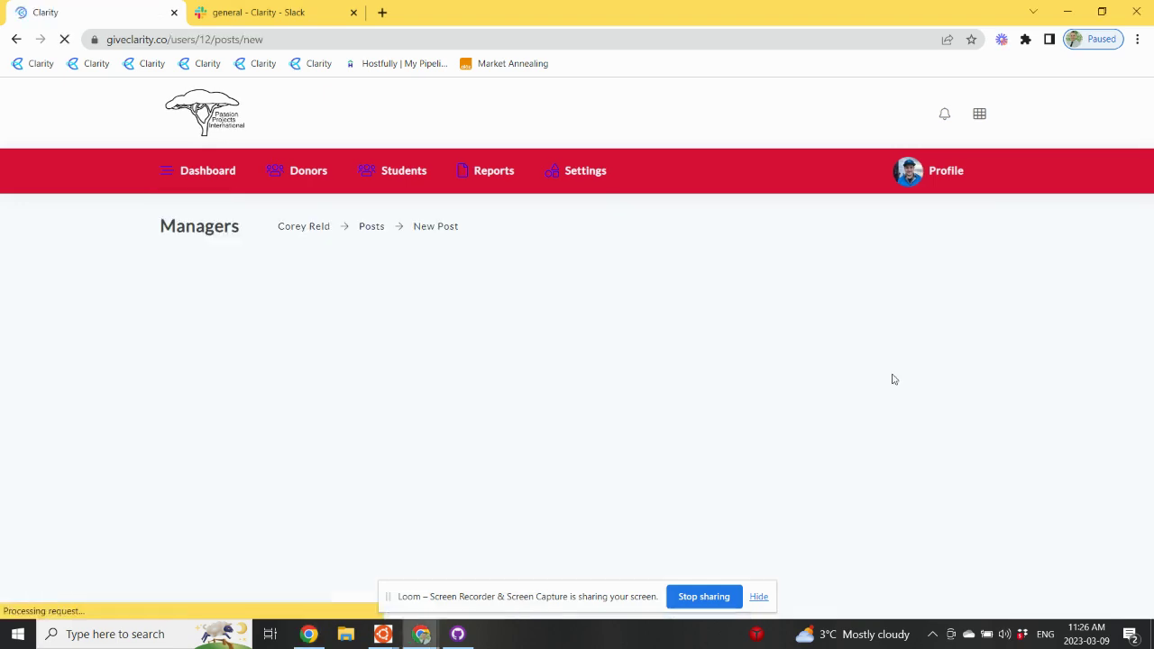
click(197, 348)
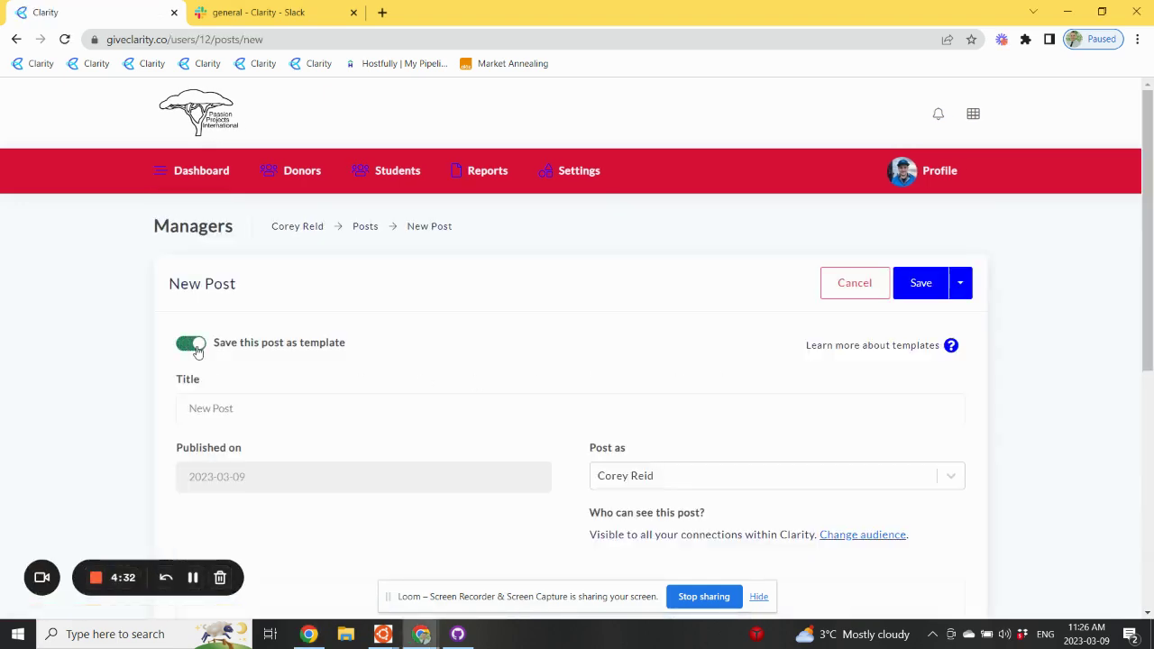
click(937, 344)
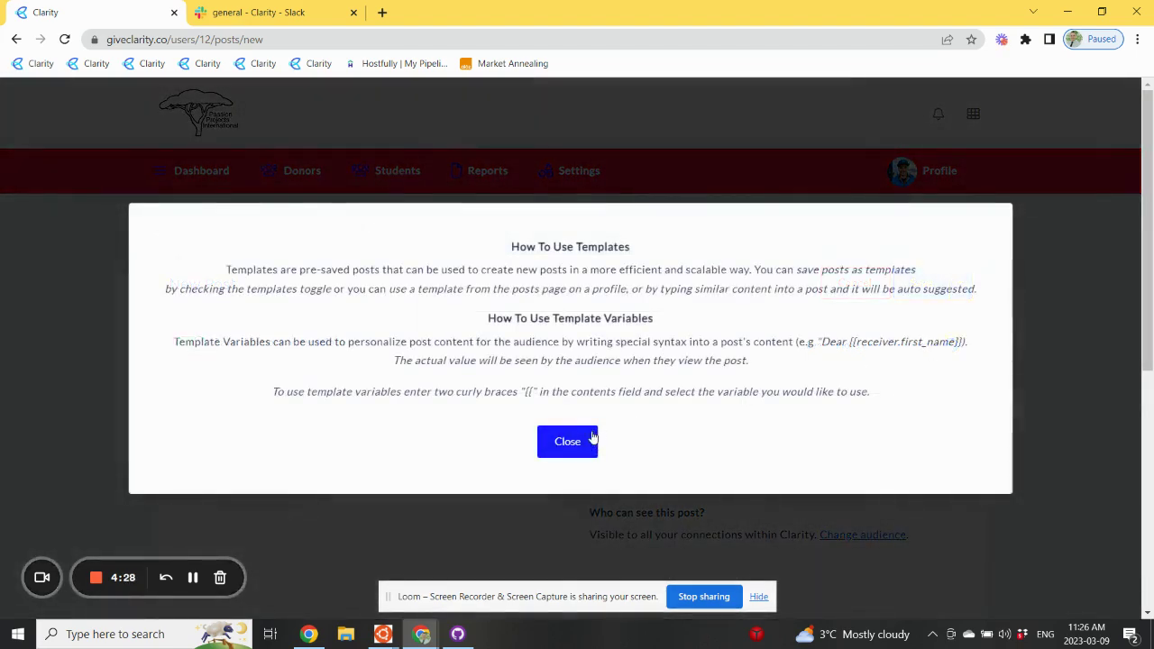
click(592, 434)
Title the new post "A test template"
scroll(567, 368, down, 2)
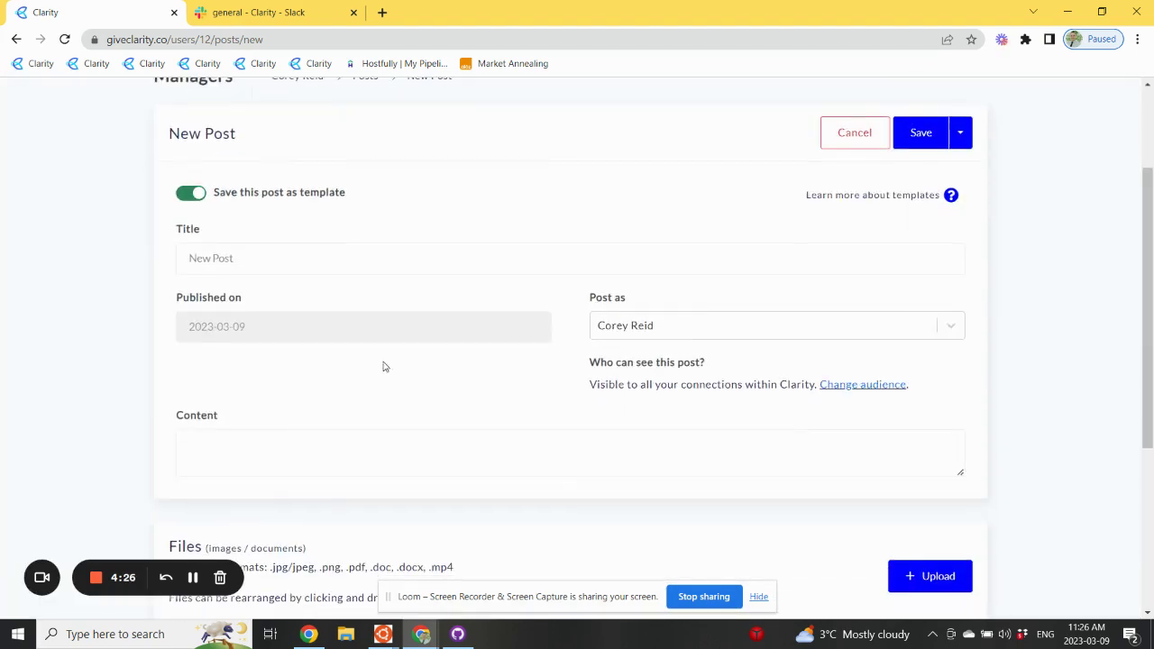
click(247, 259)
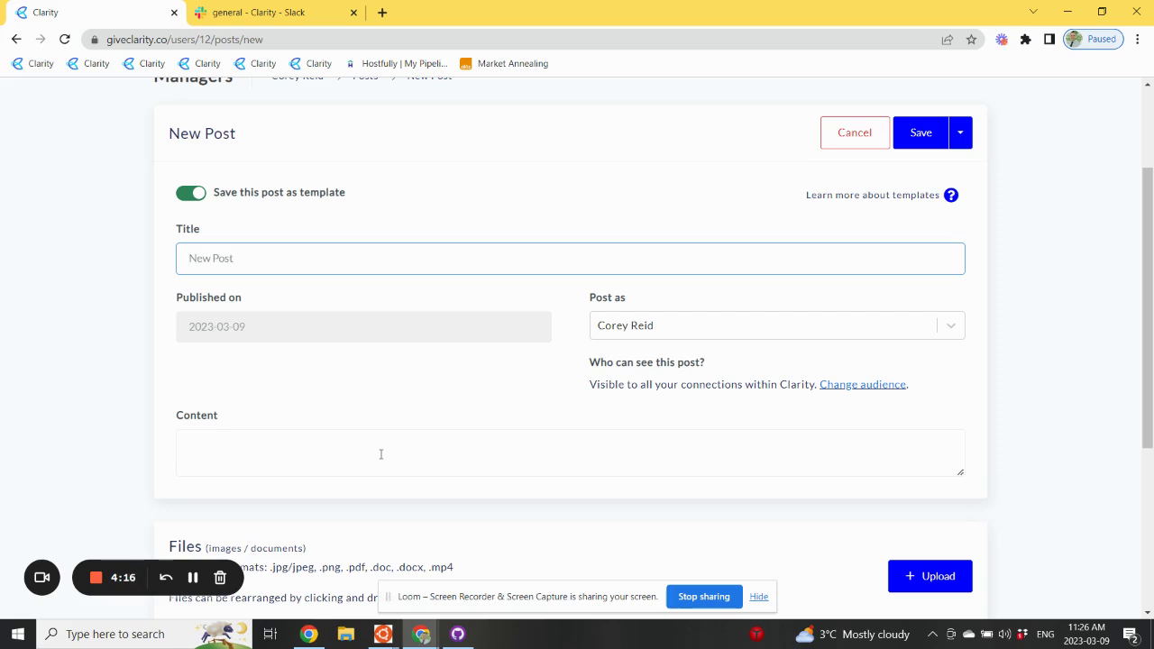
text(A)
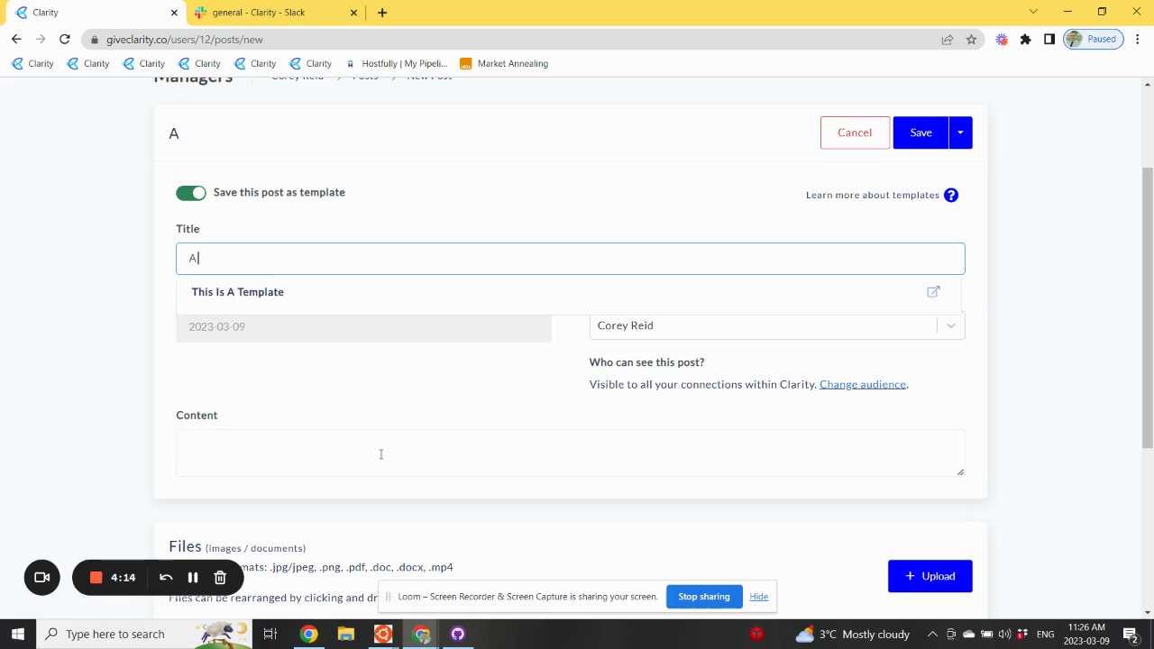
text( test templar)
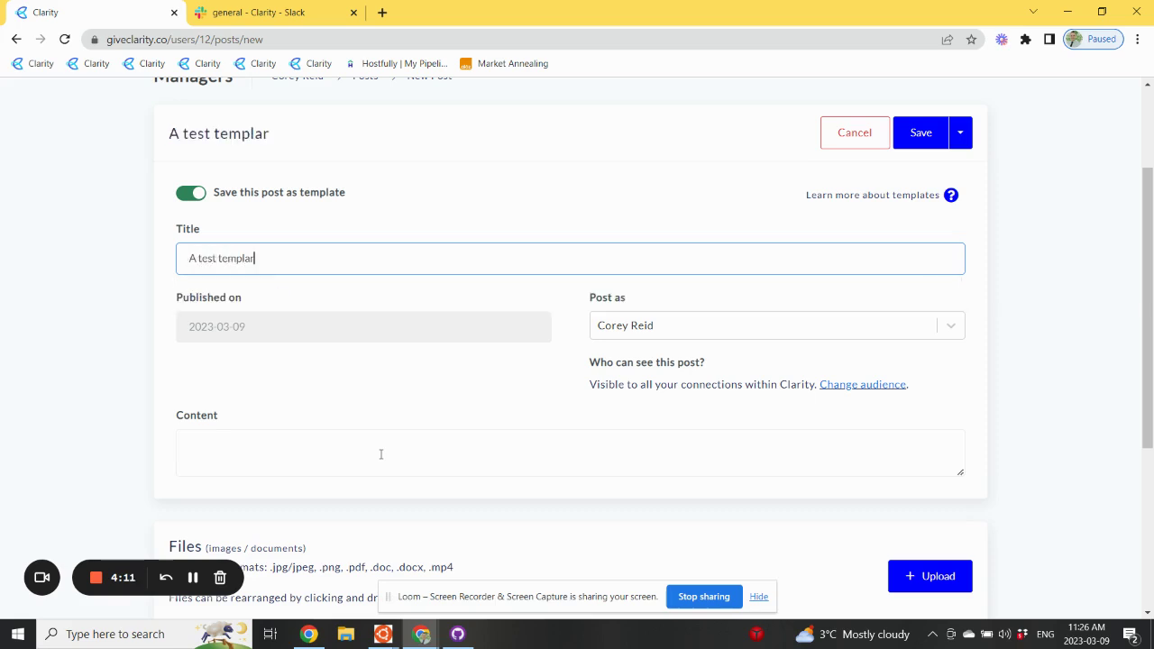
key(BackSpace)
text(te)
Begin the post content with the greeting "Hi {{receiver.first_name}}", inserting the name as a receiver variable
click(270, 462)
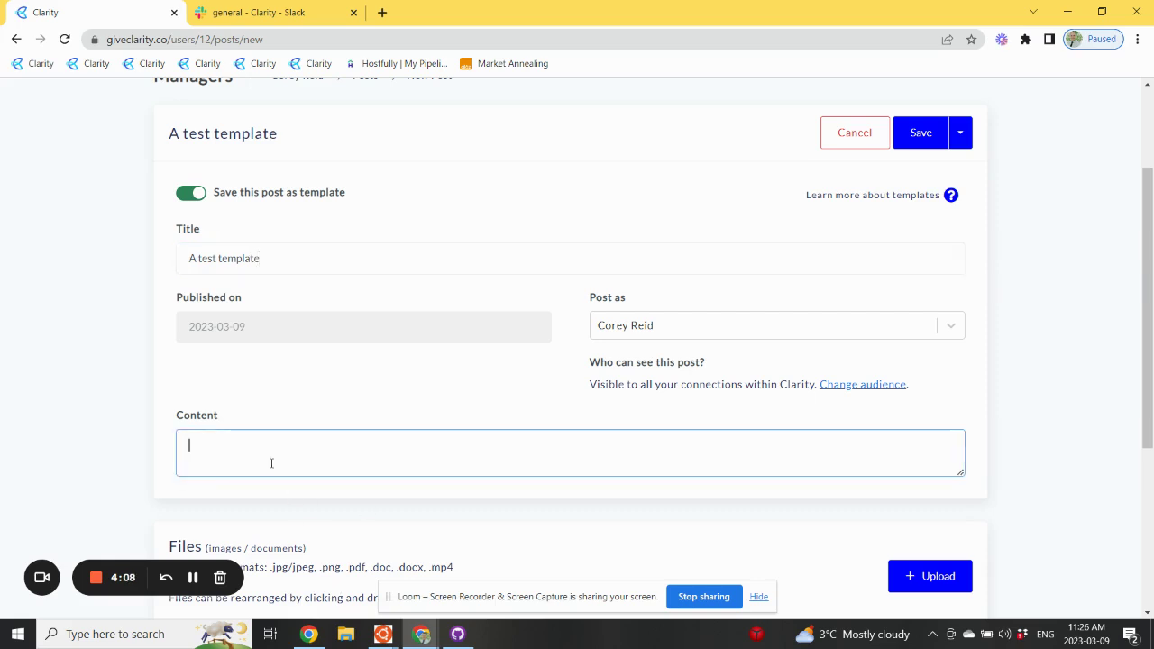
text(T)
key(BackSpace)
text(Hi {)
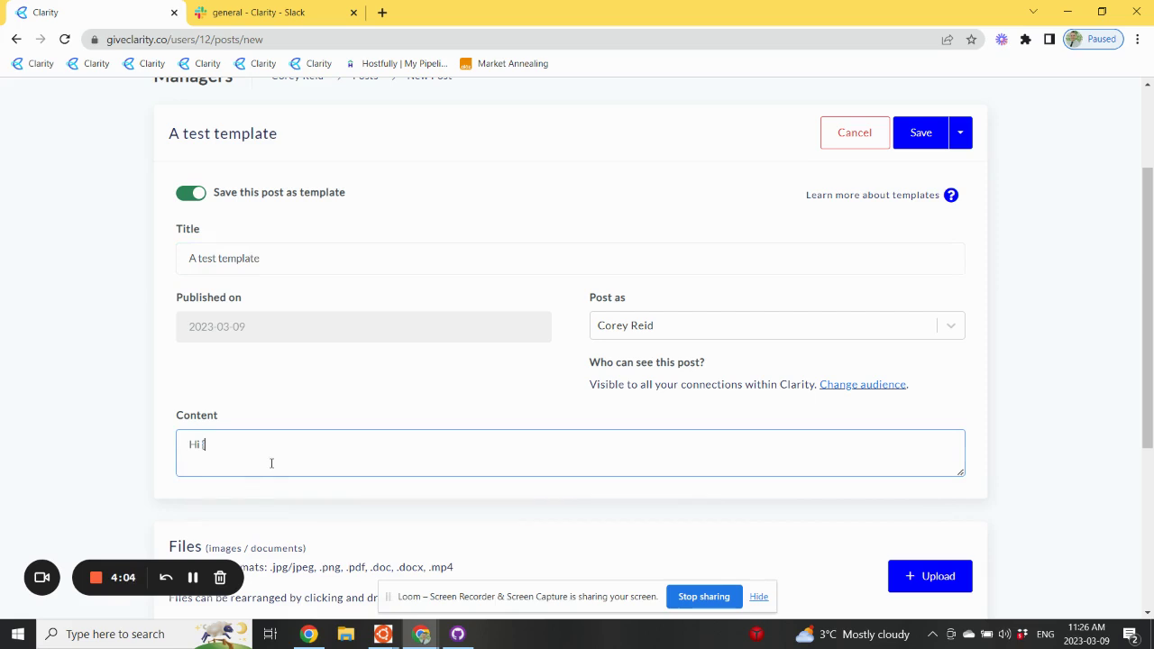
text({)
scroll(222, 348, down, 2)
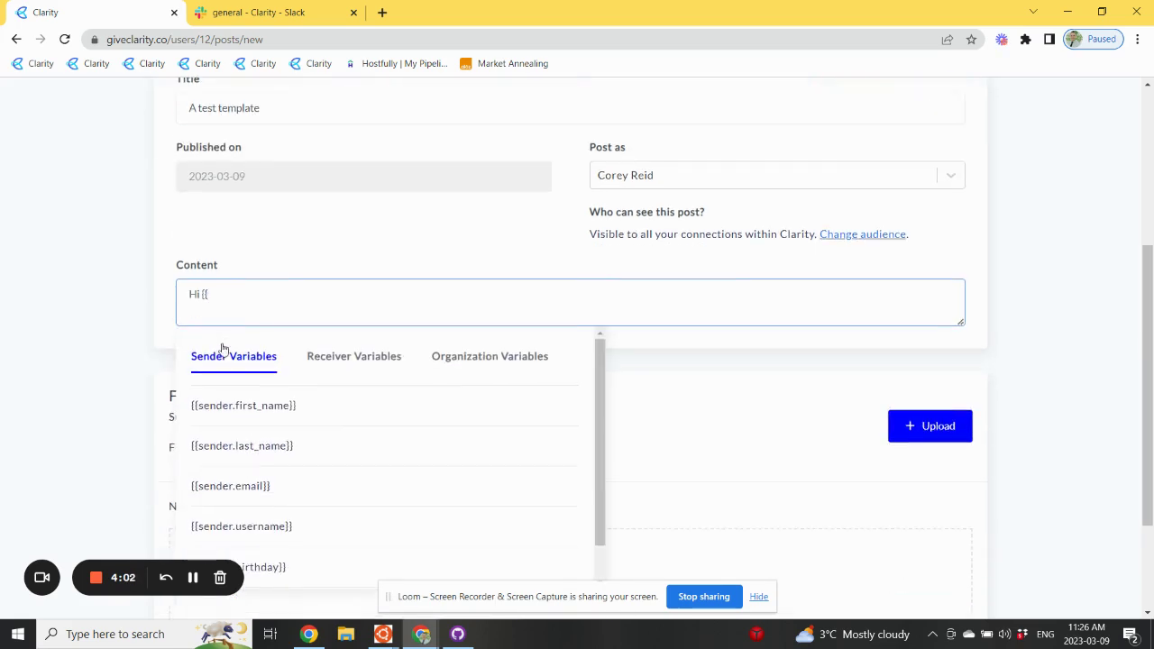
click(345, 362)
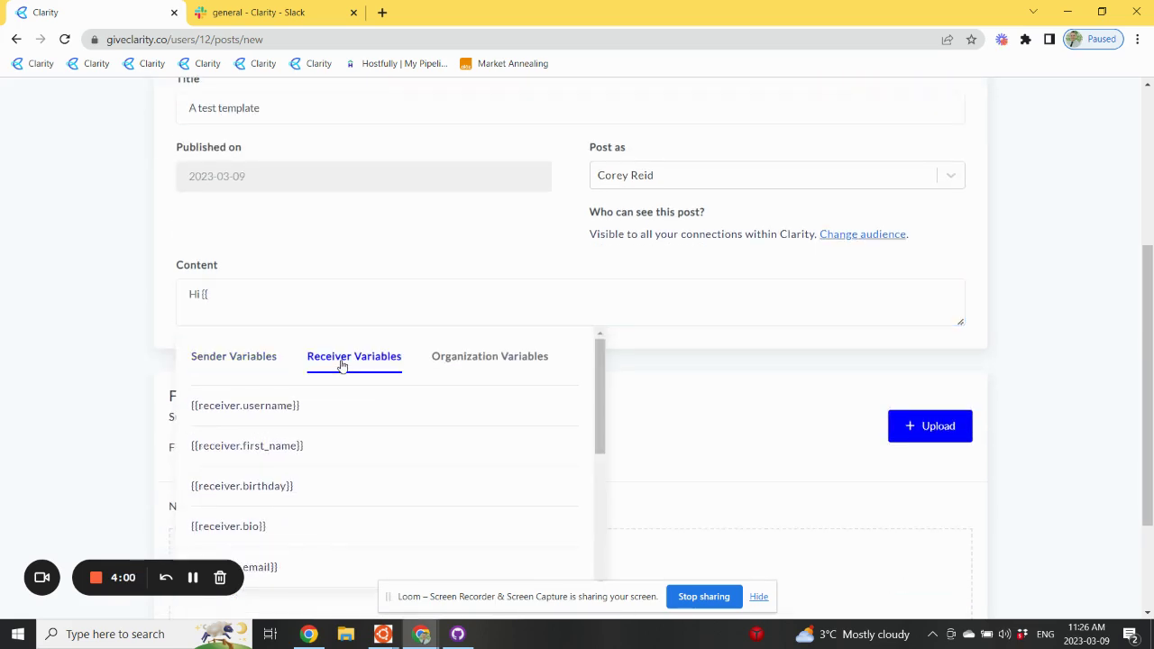
click(274, 448)
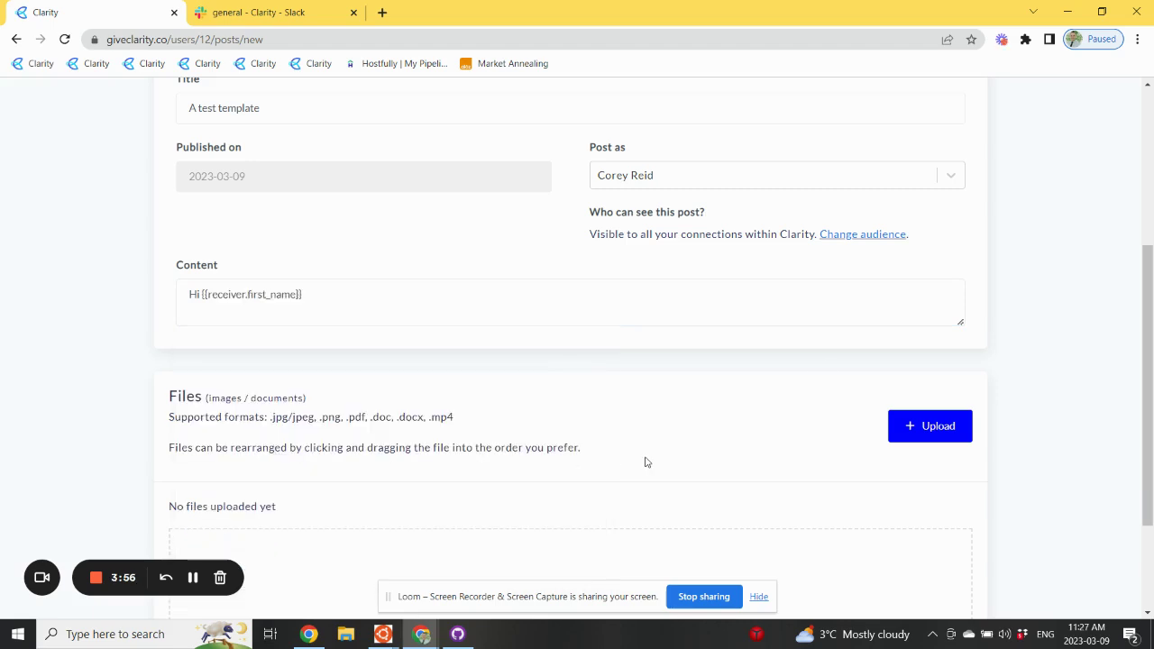
Add a comma after the greeting and, below a blank line, the sentence "This is a photo of {{sender.first_name}} {{sender.last_name}}."
click(521, 296)
text(,)
key(Return)
key(Return)
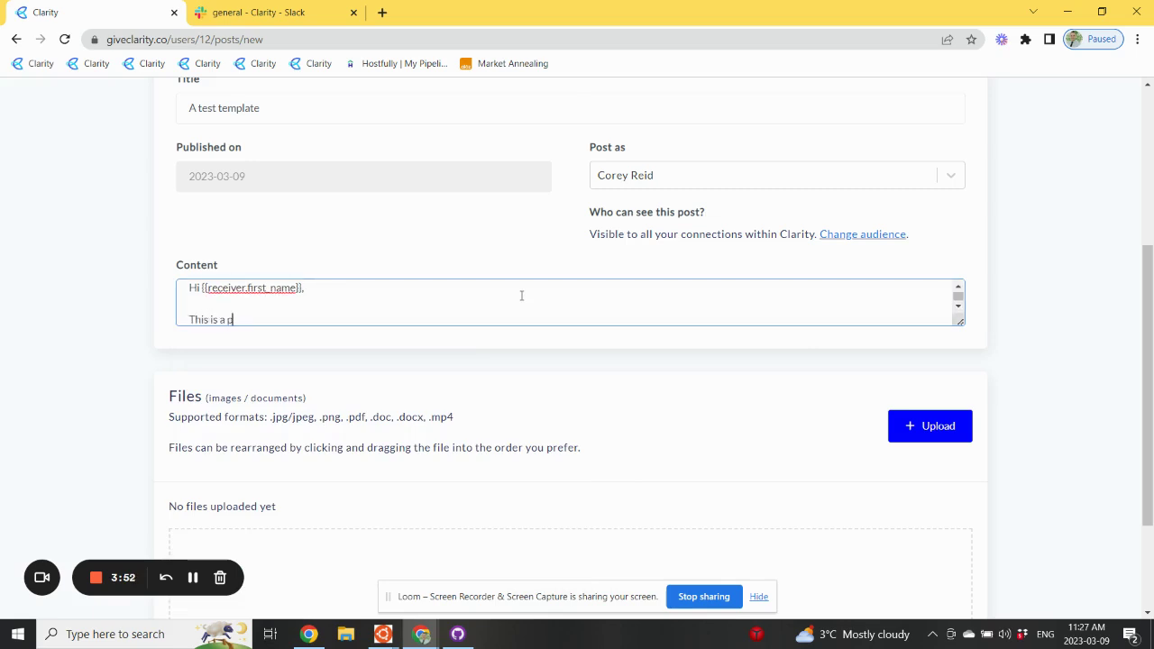
text(This is a photo of the)
text({{)
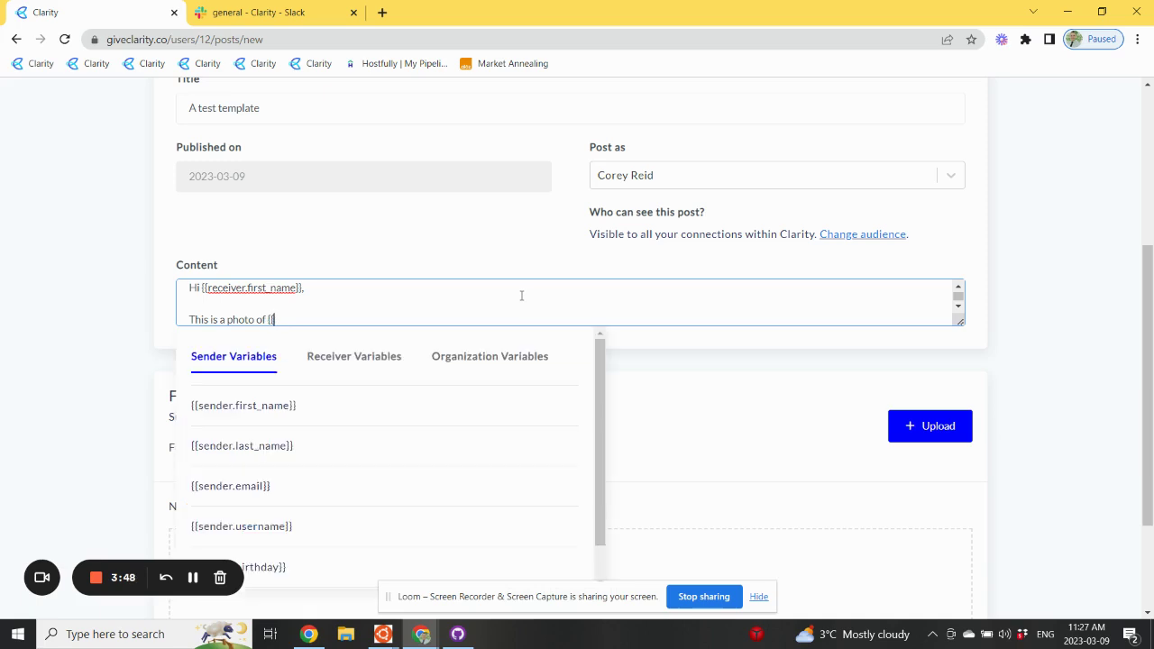
click(221, 408)
click(356, 319)
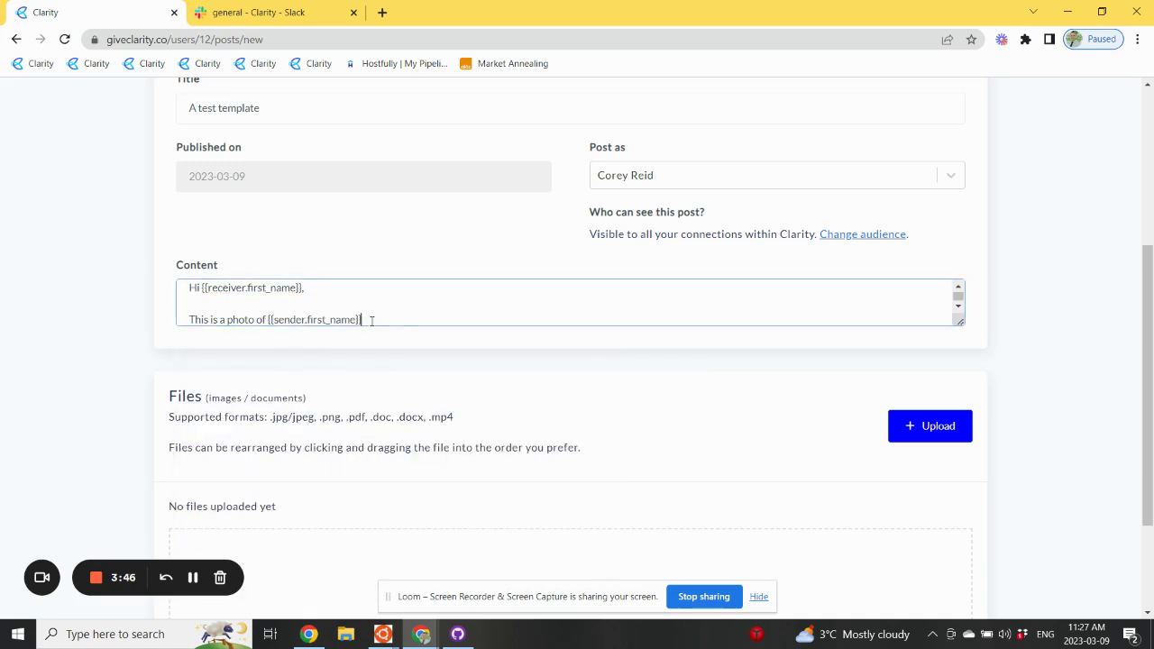
text({{)
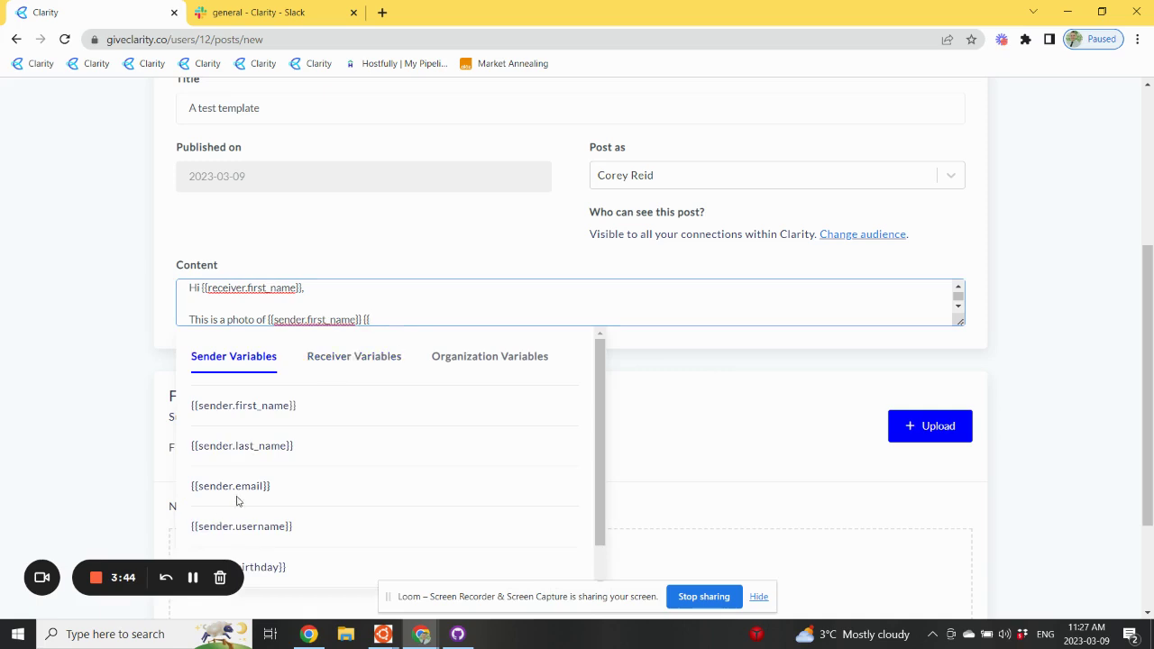
click(257, 443)
click(475, 320)
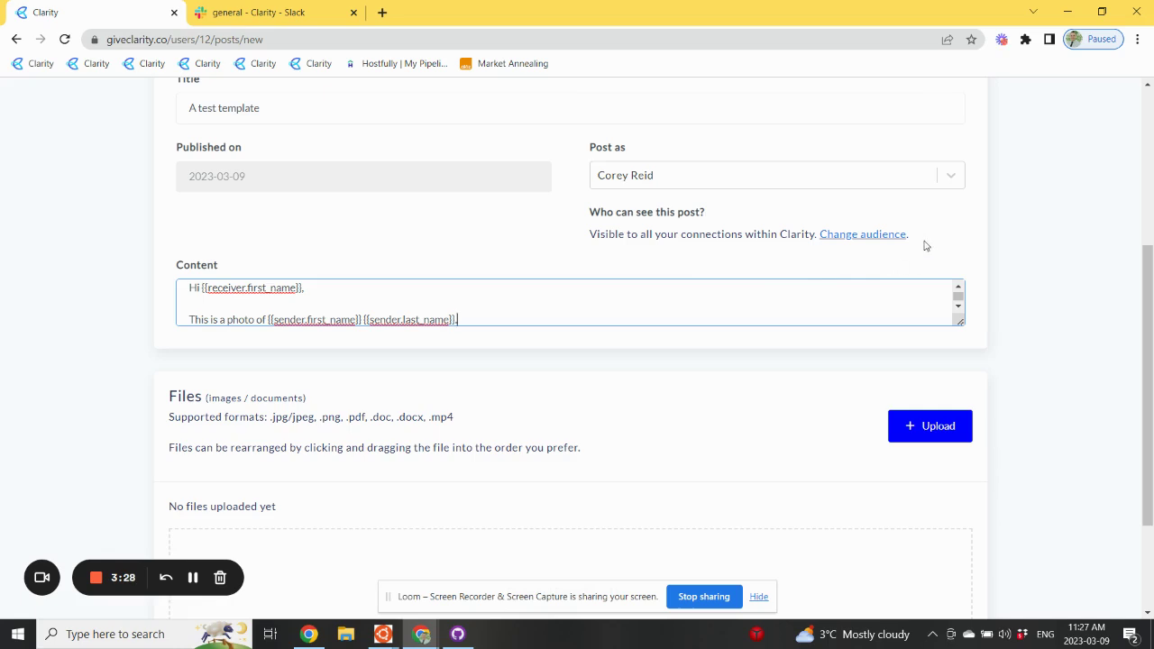
Set the post to be published as a donor instead of the manager
scroll(925, 246, up, 1)
click(695, 256)
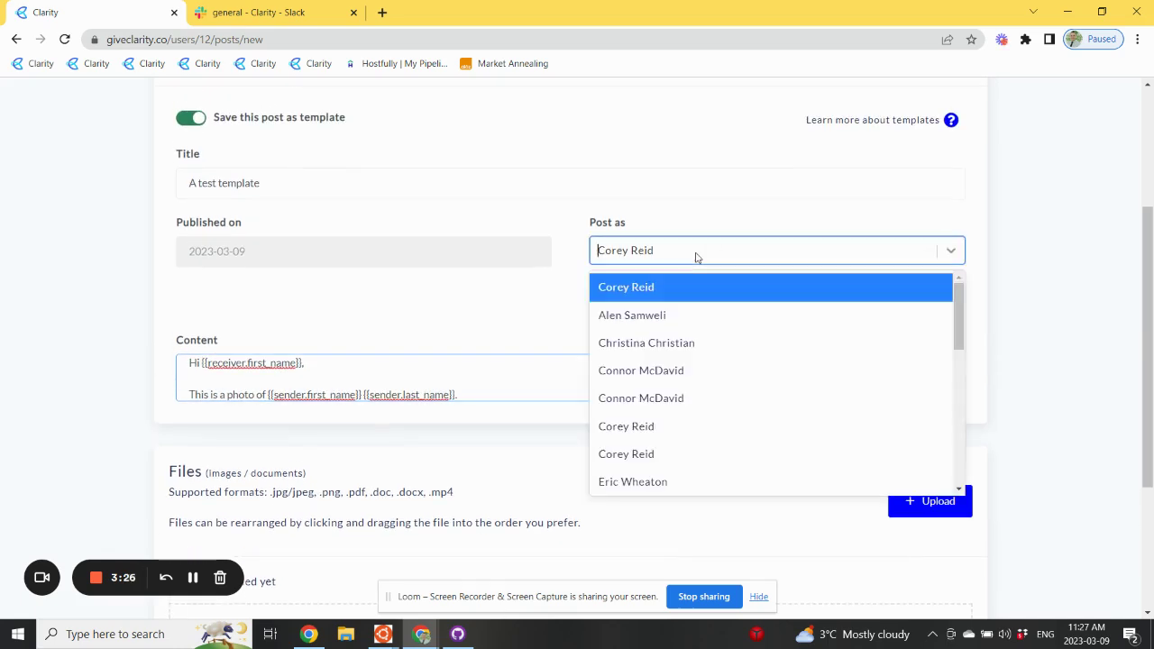
click(667, 380)
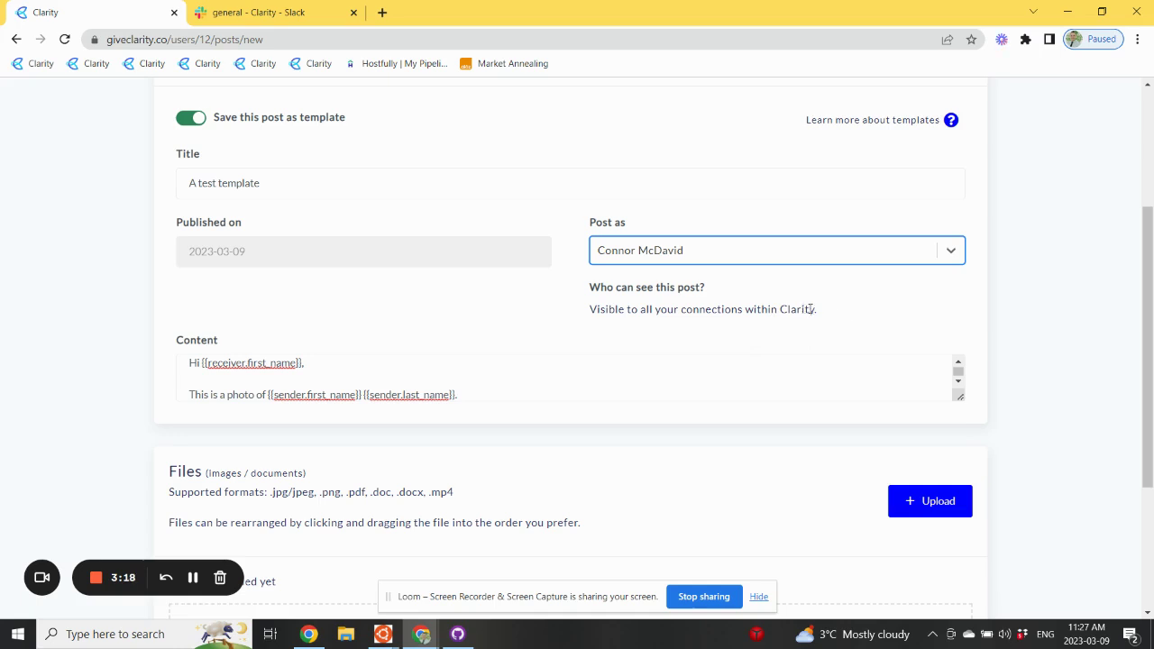
Upload four portrait photos to the template post and save it
scroll(891, 325, down, 2)
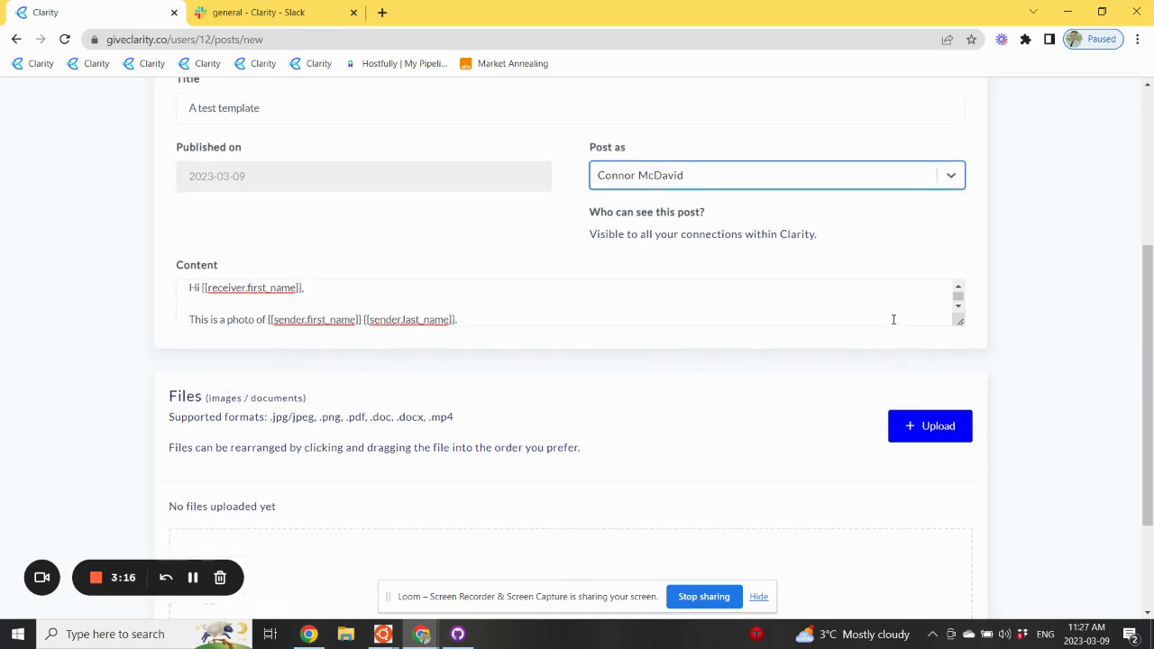
click(935, 353)
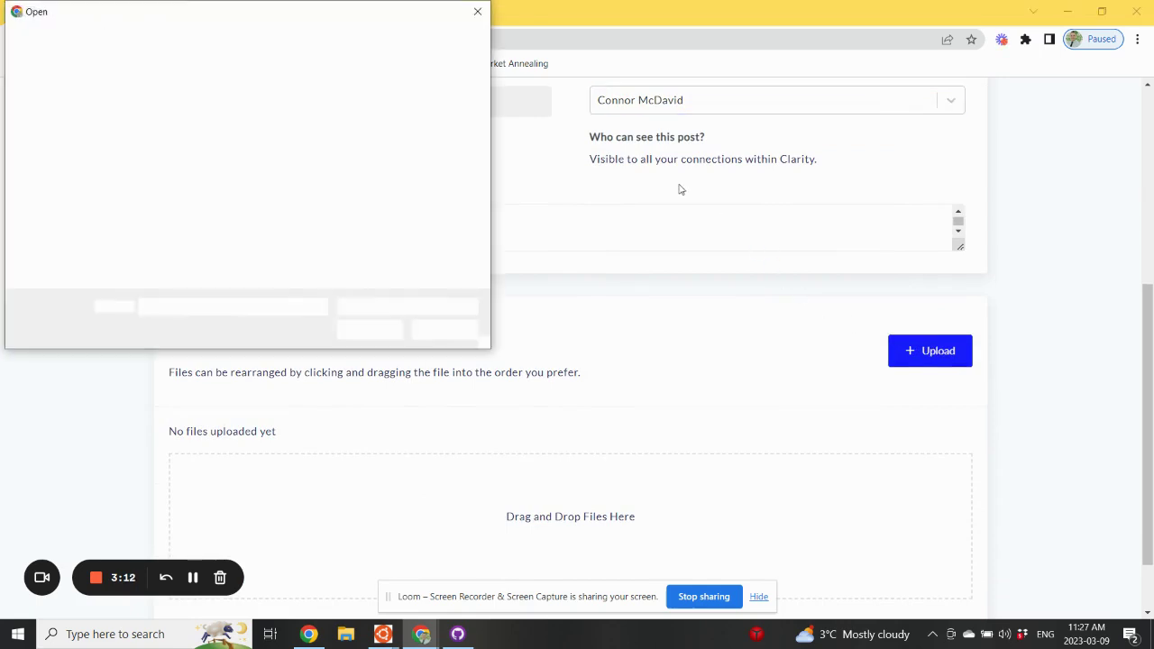
drag(430, 207, 228, 83)
click(370, 330)
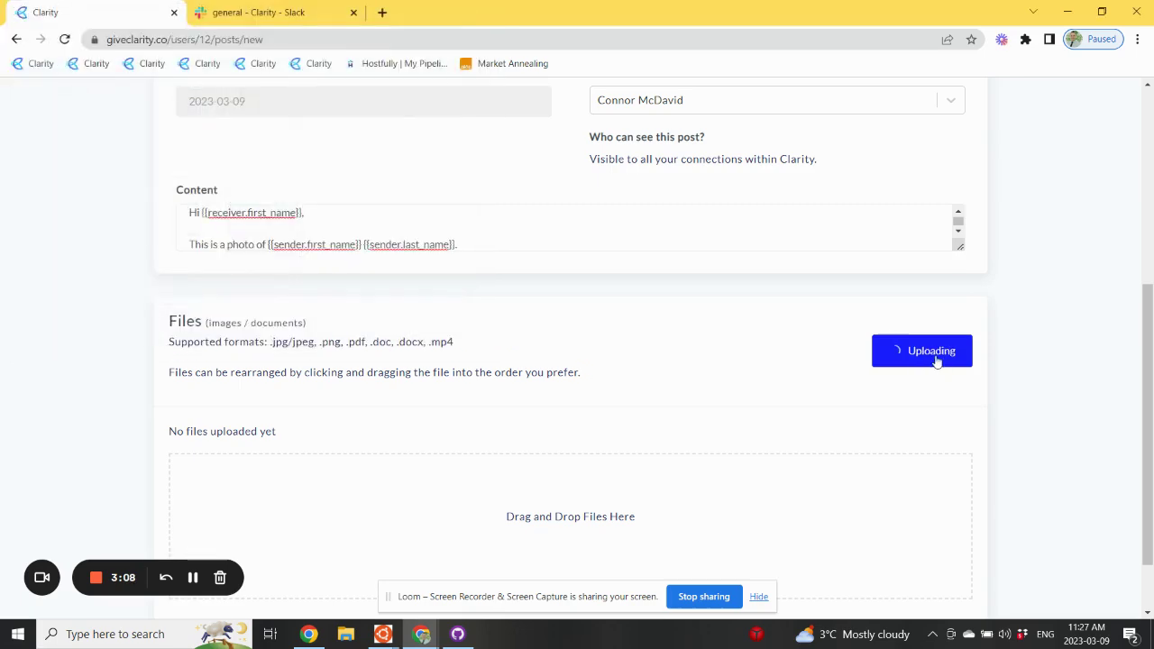
scroll(1043, 337, up, 3)
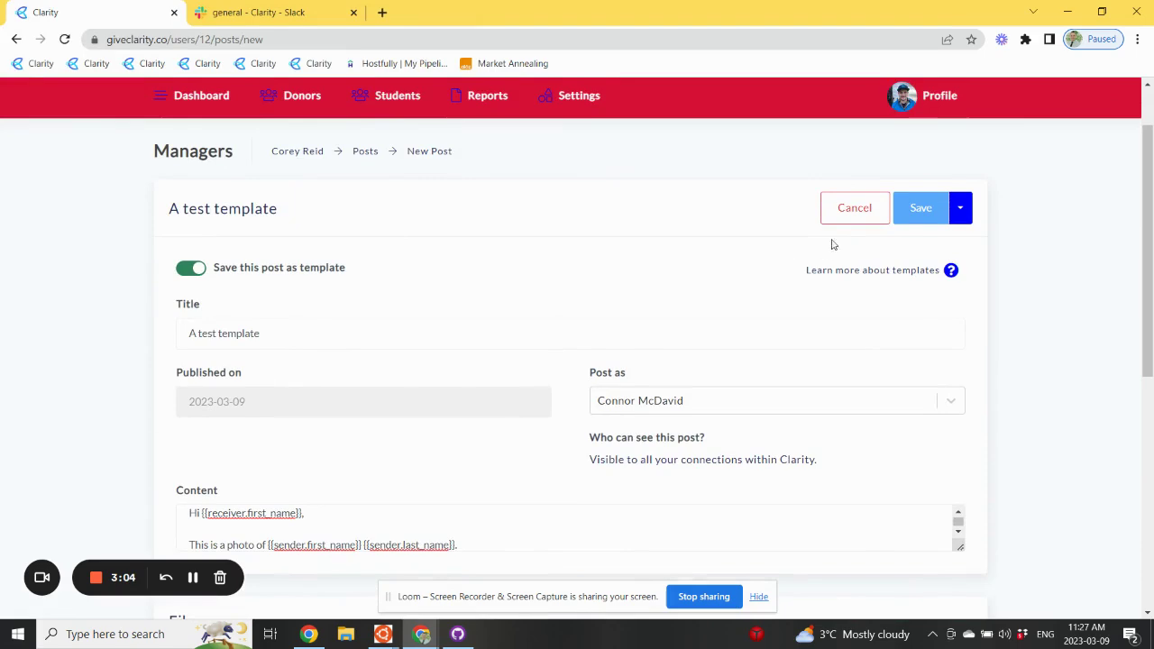
click(929, 212)
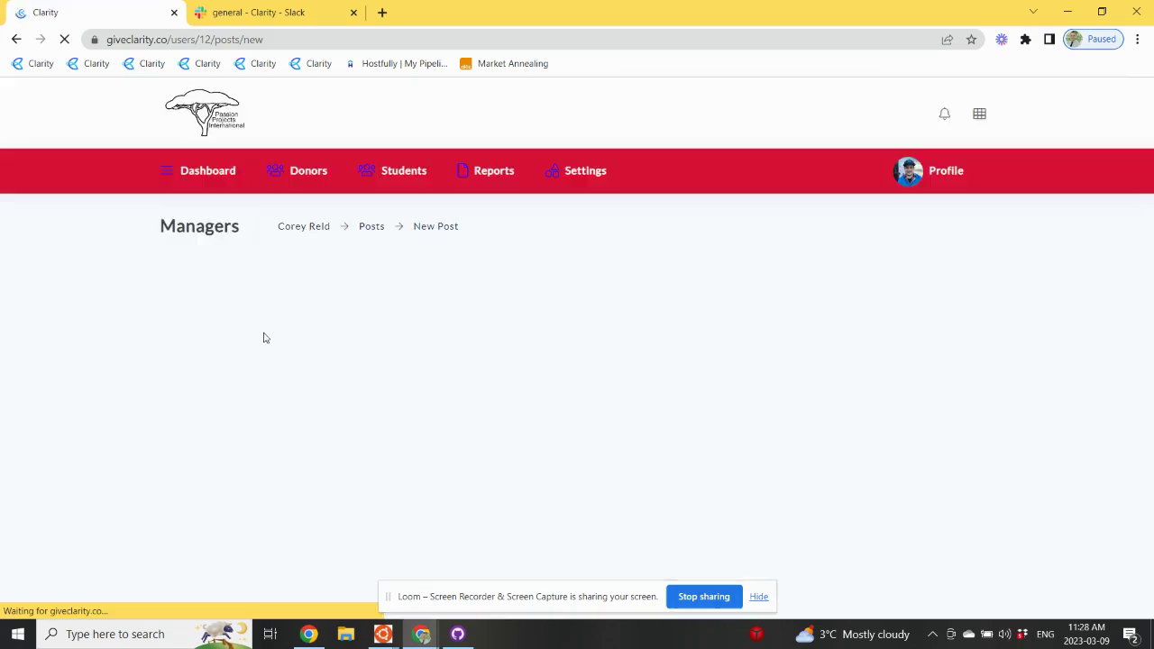
Fill another new post from the saved "A test template" and review its content and files
click(215, 409)
text(A te)
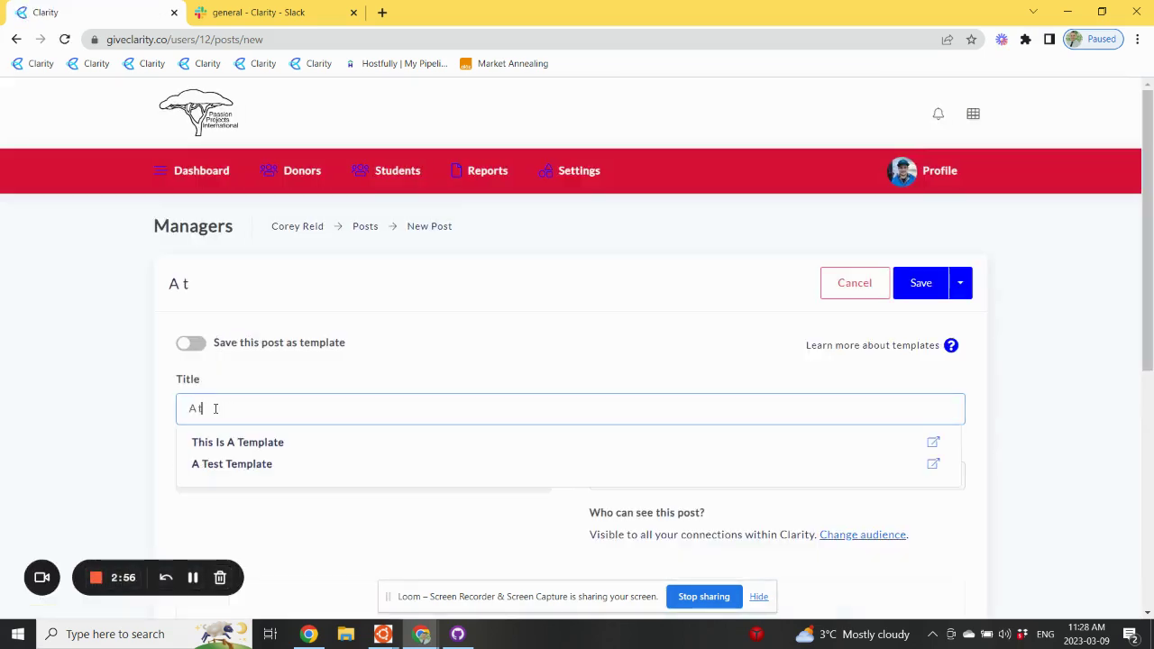
click(237, 466)
scroll(576, 517, down, 4)
scroll(294, 257, down, 1)
scroll(421, 277, up, 4)
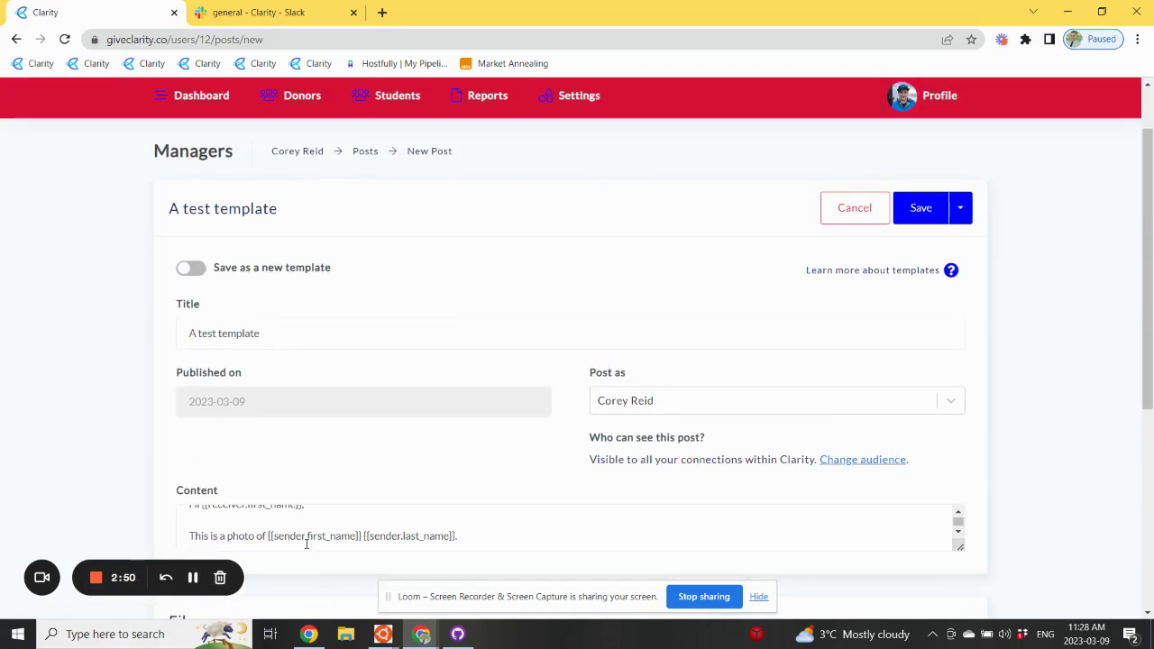
scroll(433, 397, up, 1)
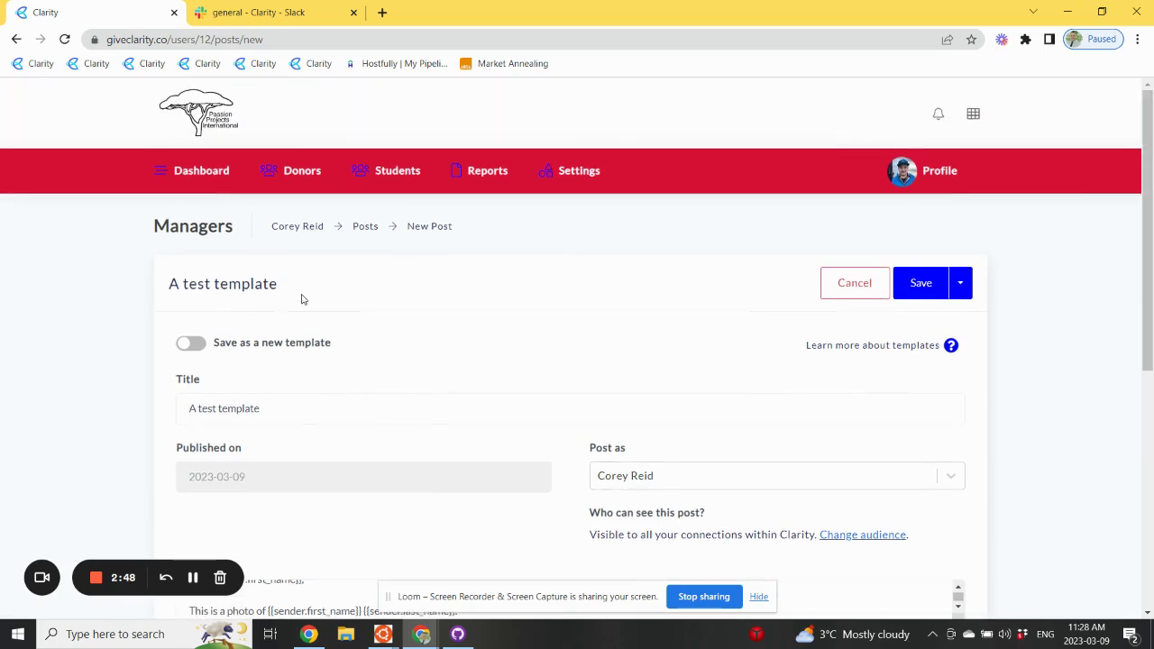
Leave the unsaved post to view the settings page, and return to the dashboard's list of posts
click(579, 173)
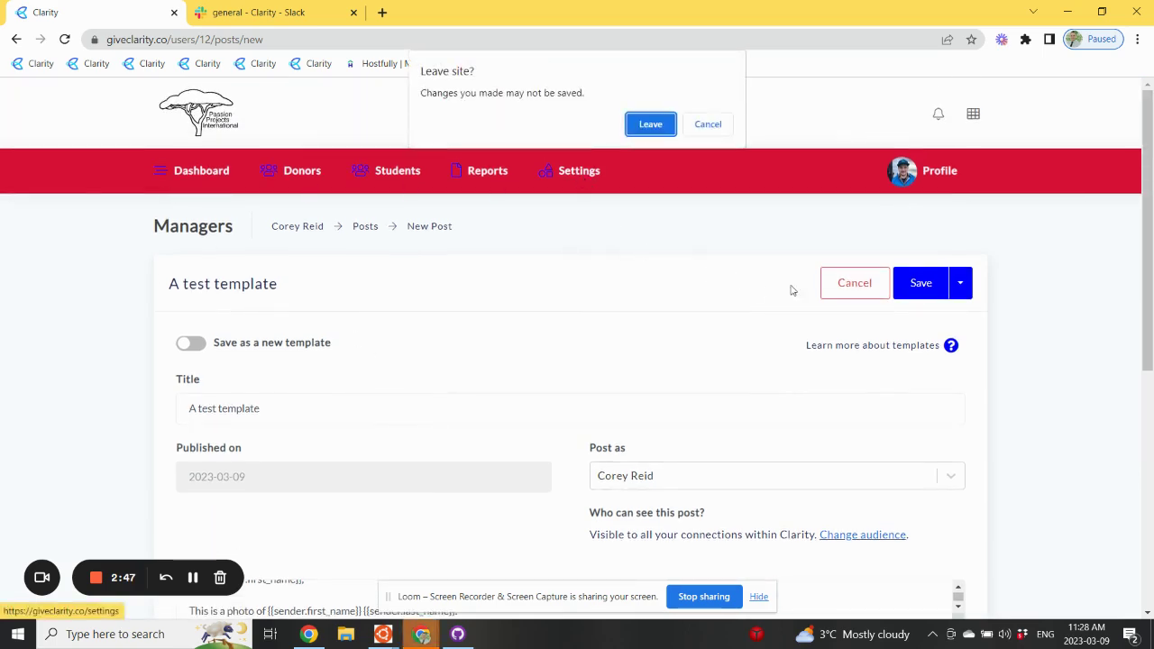
click(654, 132)
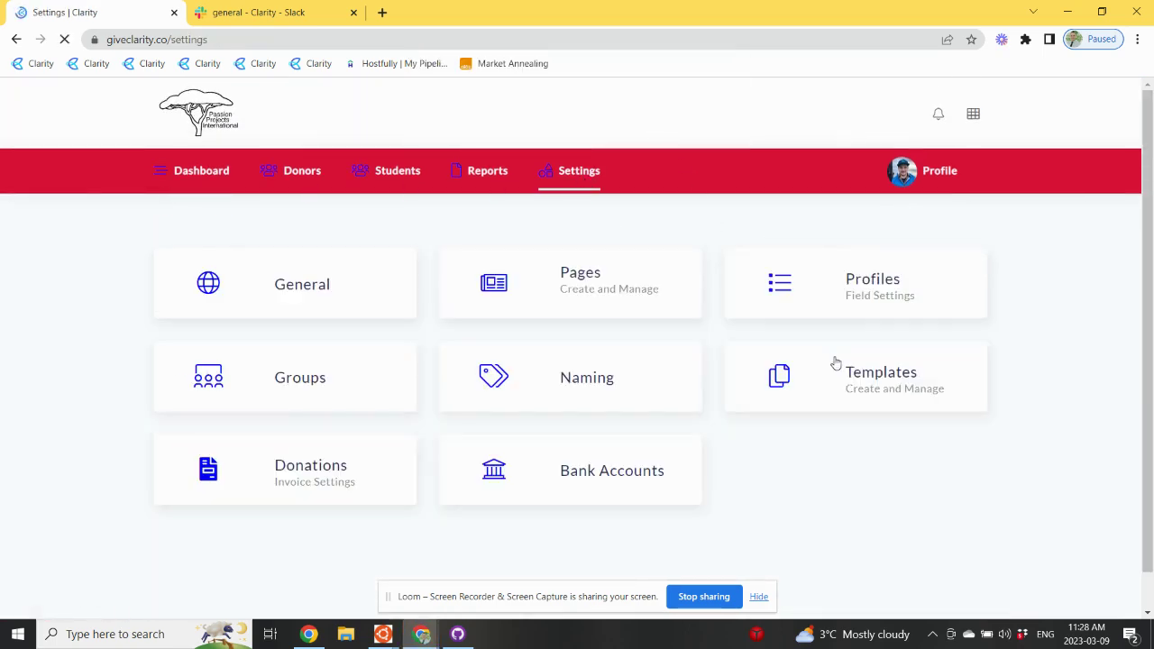
click(201, 170)
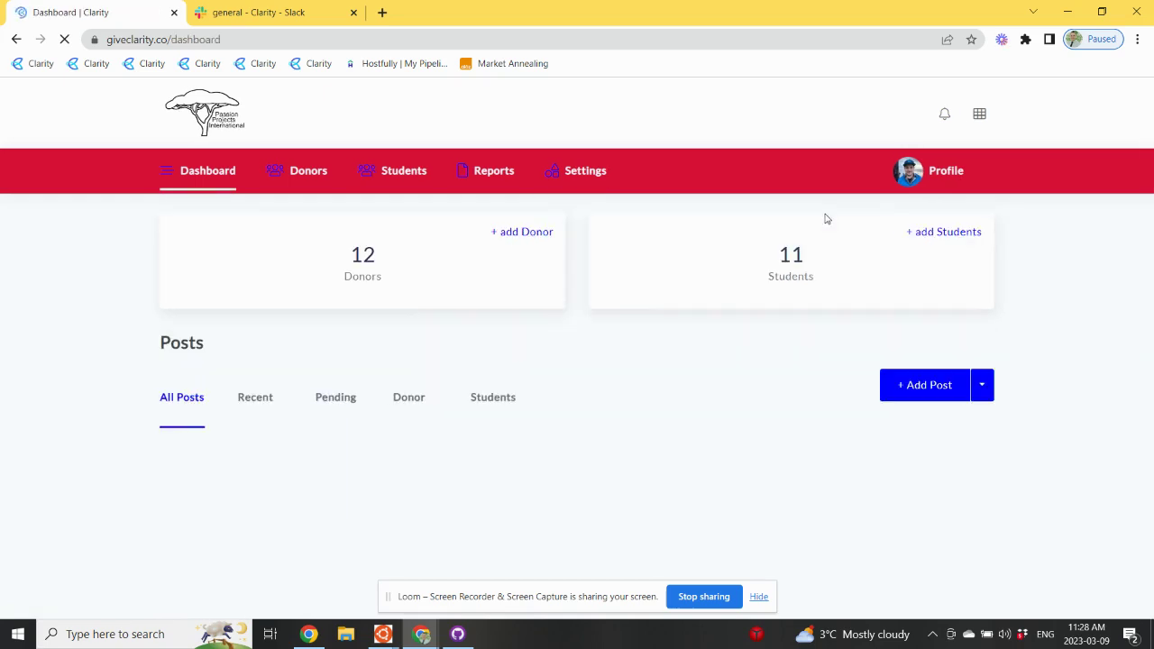
scroll(719, 370, down, 1)
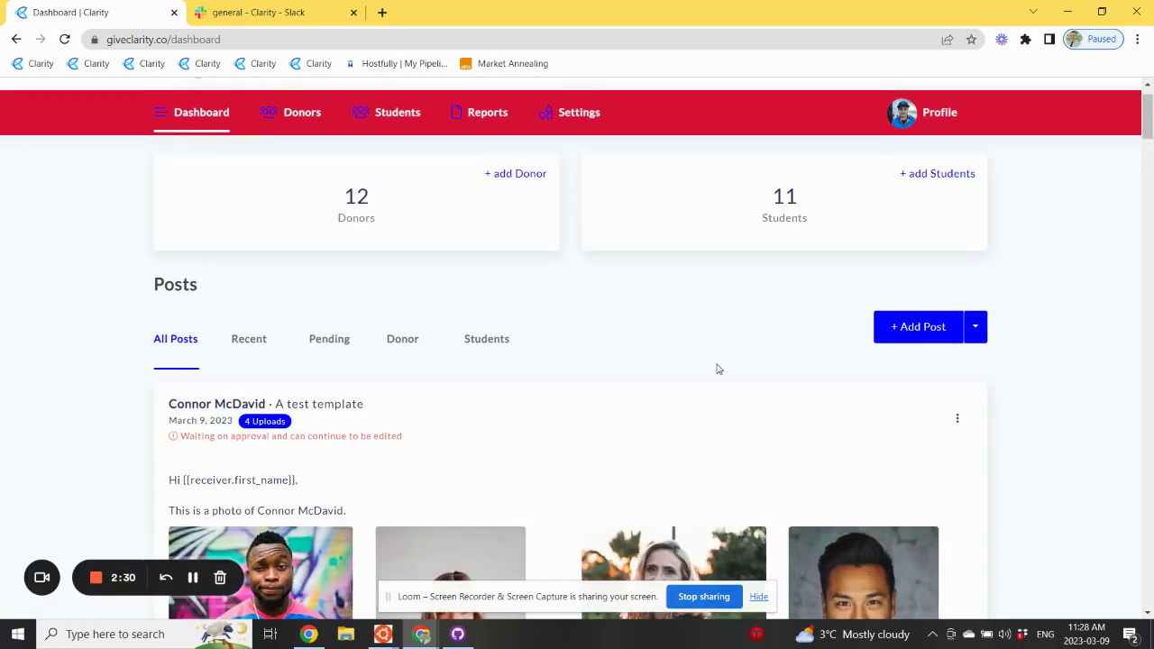
scroll(959, 279, down, 1)
Open the multiple posts list from the dashboard and start creating multiple posts
click(977, 248)
click(921, 277)
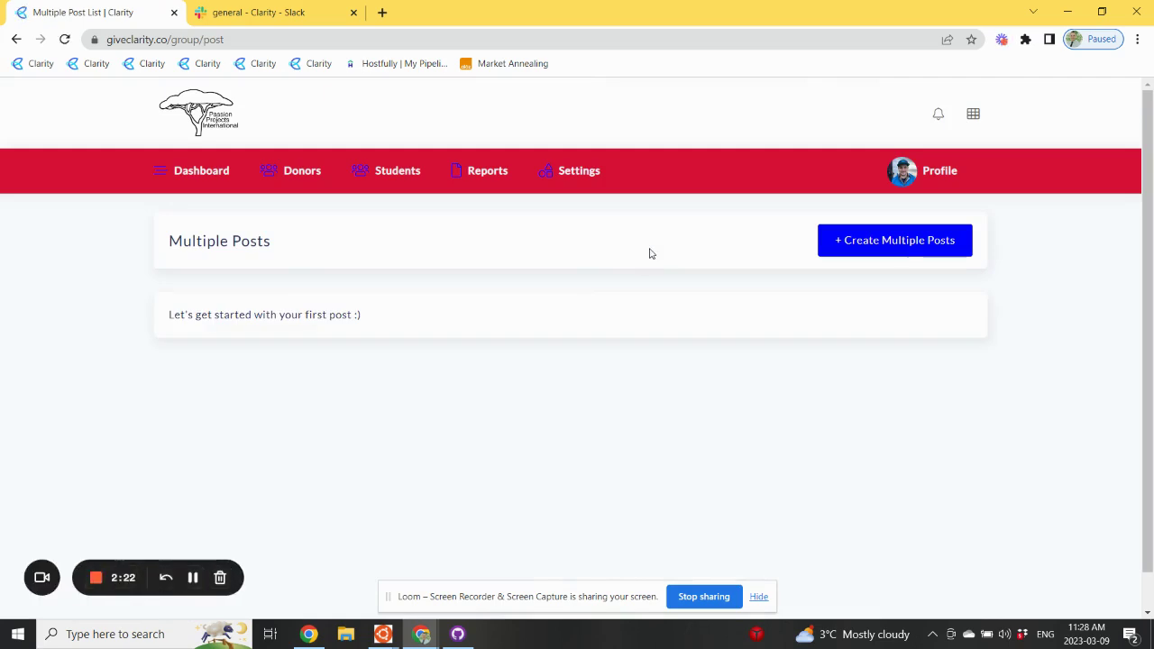
click(863, 247)
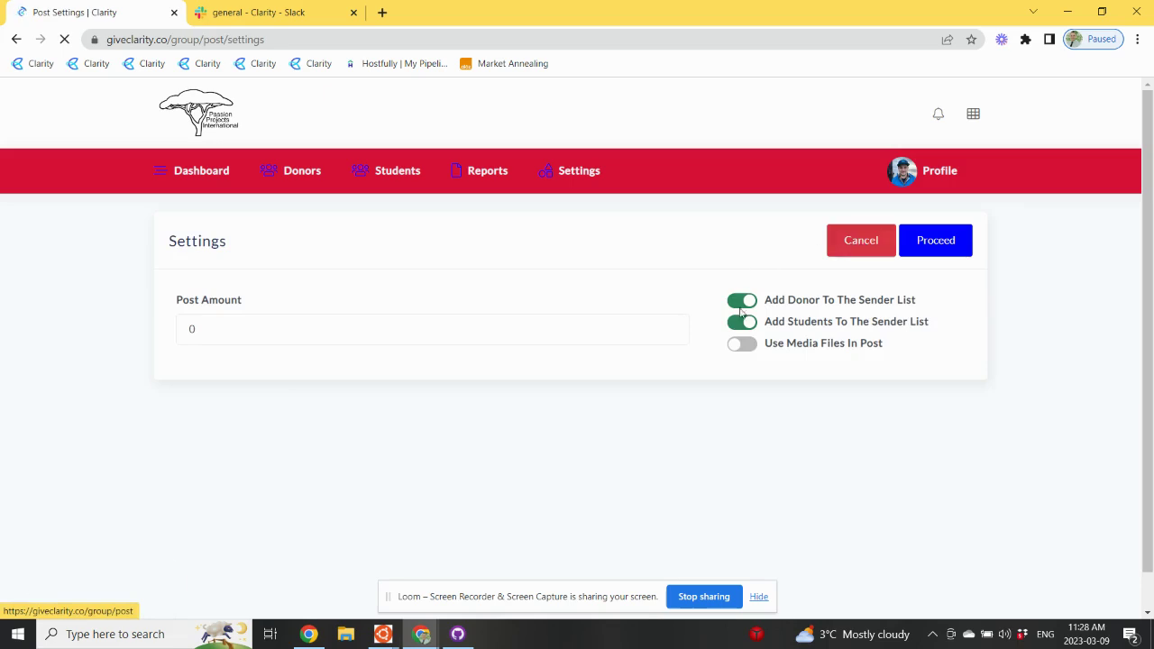
Set the post amount to 2 in the multiple-post settings
drag(622, 338, 167, 335)
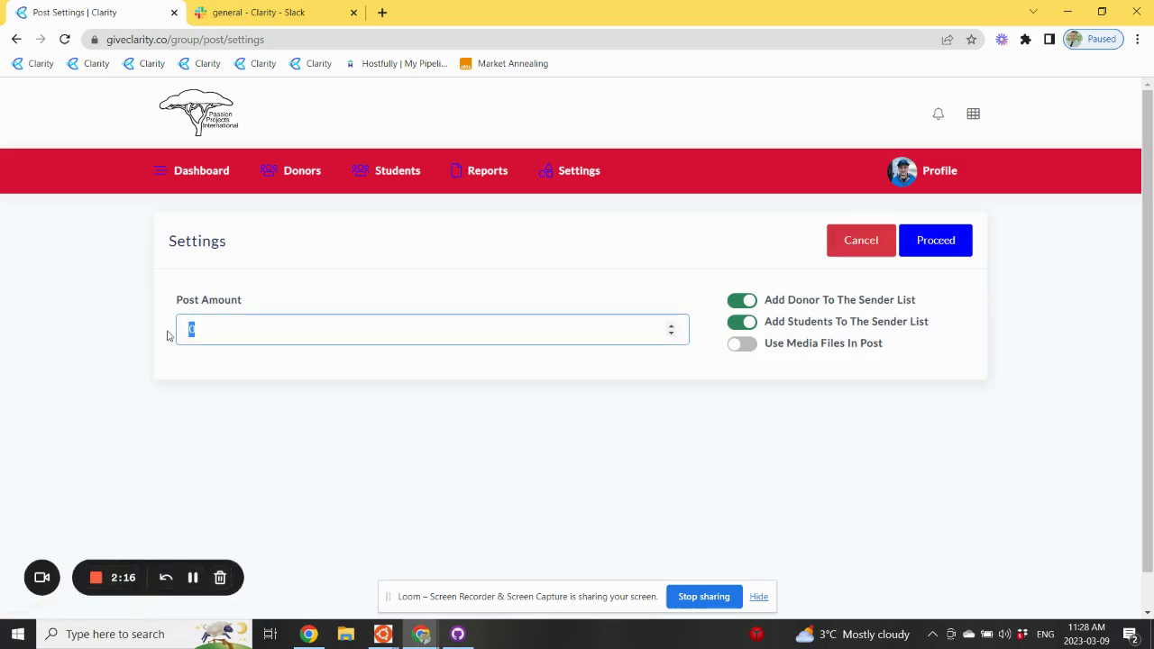
text(10)
key(BackSpace)
key(BackSpace)
text(20)
key(BackSpace)
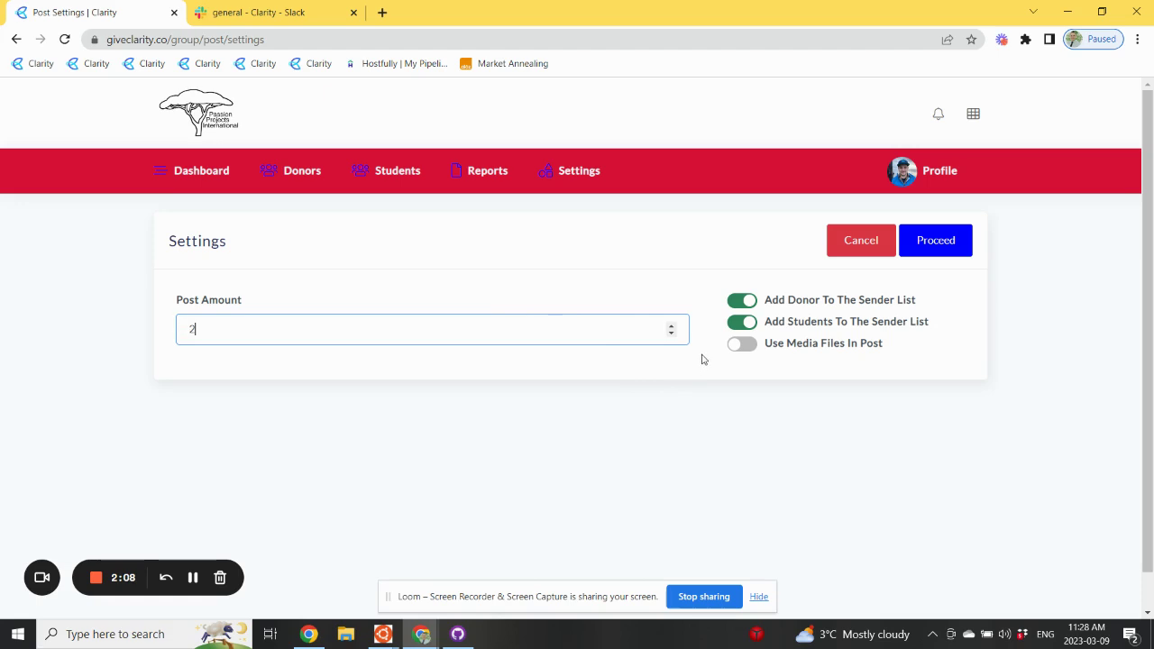
Turn off adding donors to the sender list, enable media files in posts, and proceed with these settings
click(743, 303)
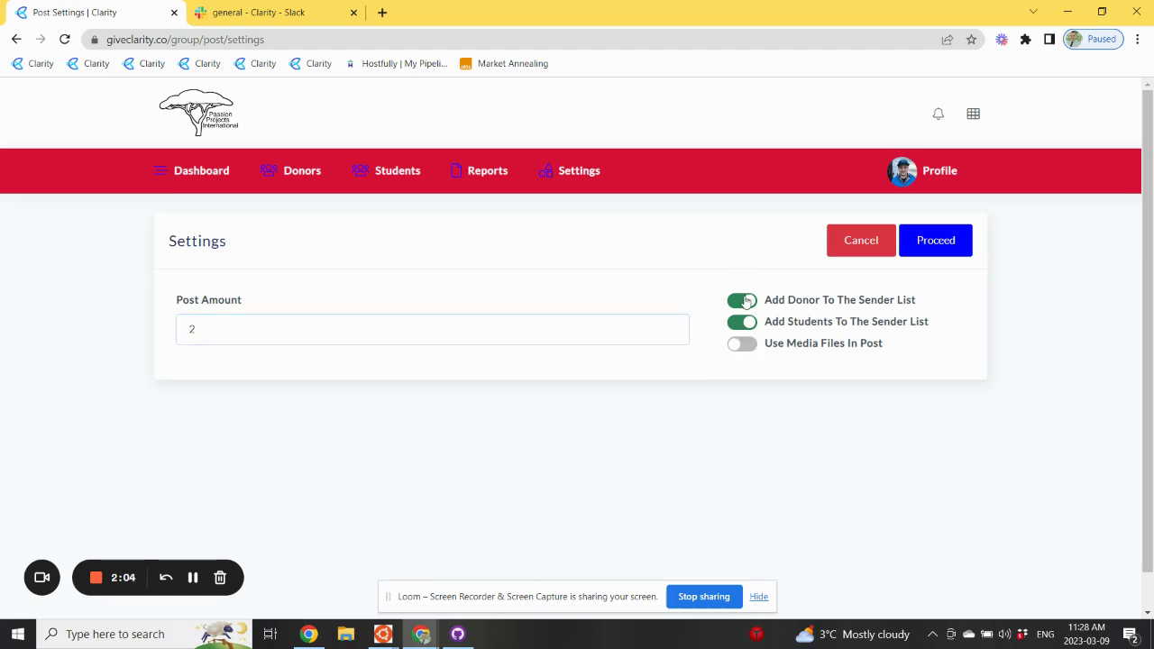
click(743, 344)
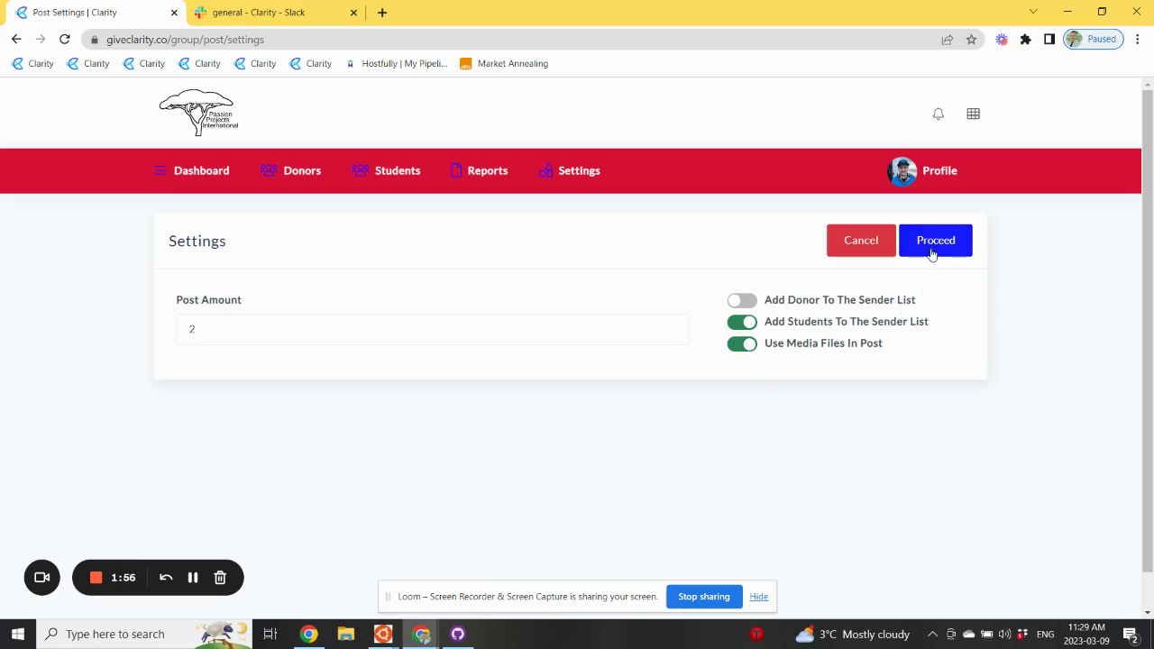
click(932, 254)
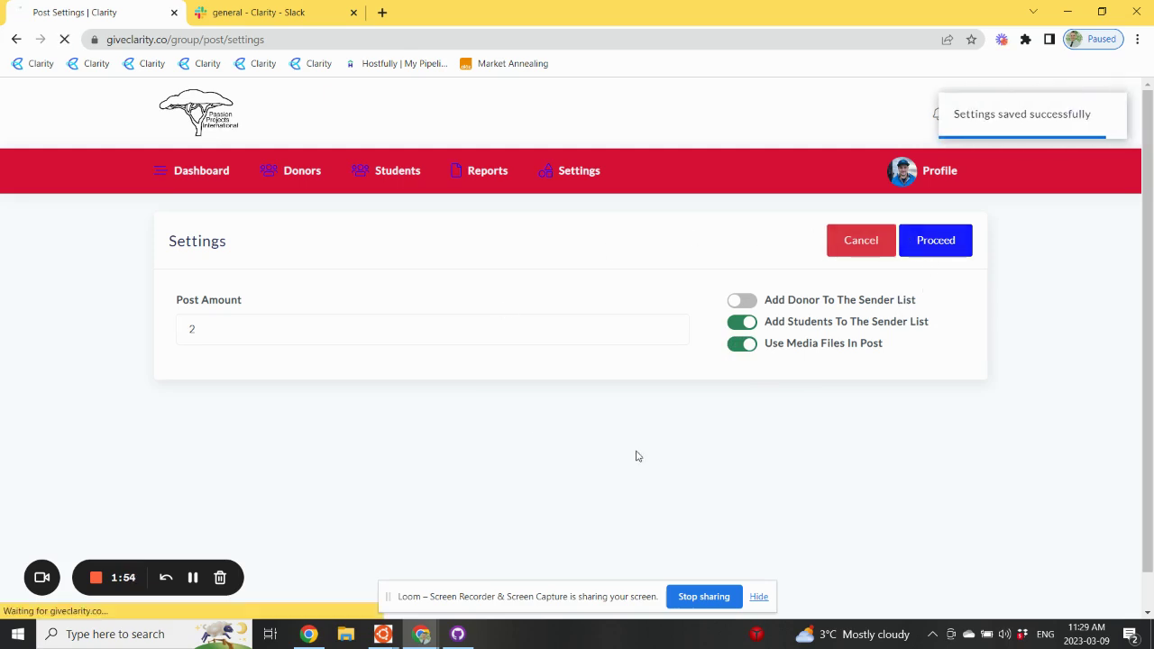
Upload all six images from the Stock Images "Adults" folder as media files for the posts
click(906, 280)
drag(451, 246, 135, 81)
click(370, 330)
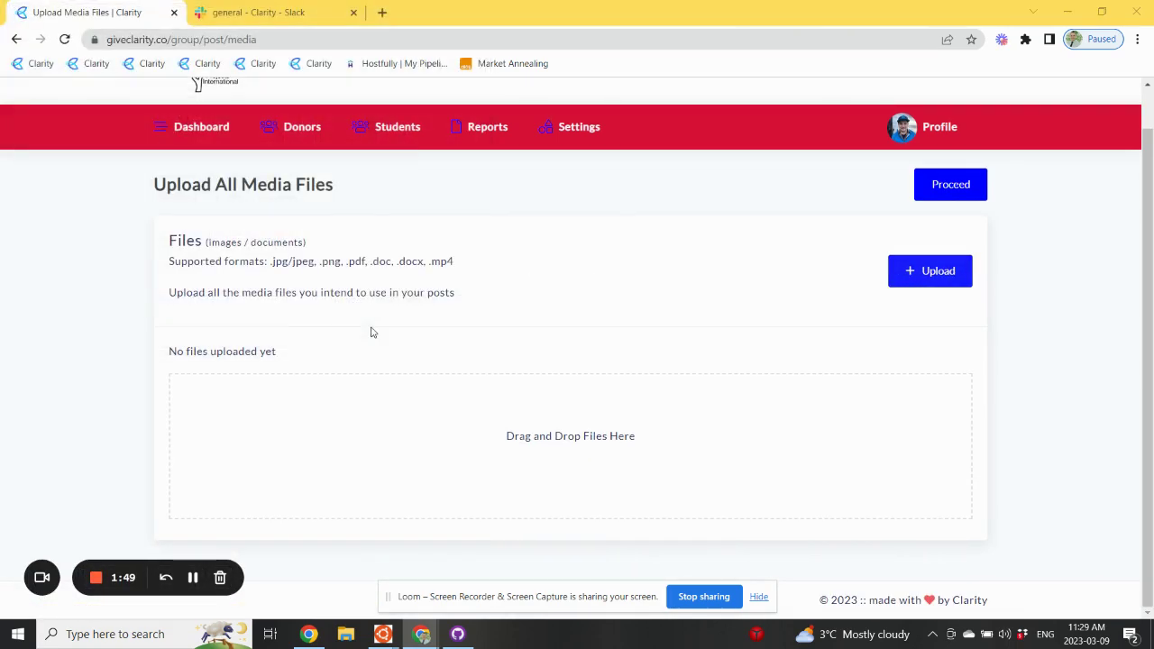
Upload images 1 to 4 from the Stock Images "Children" folder as additional media files
click(915, 275)
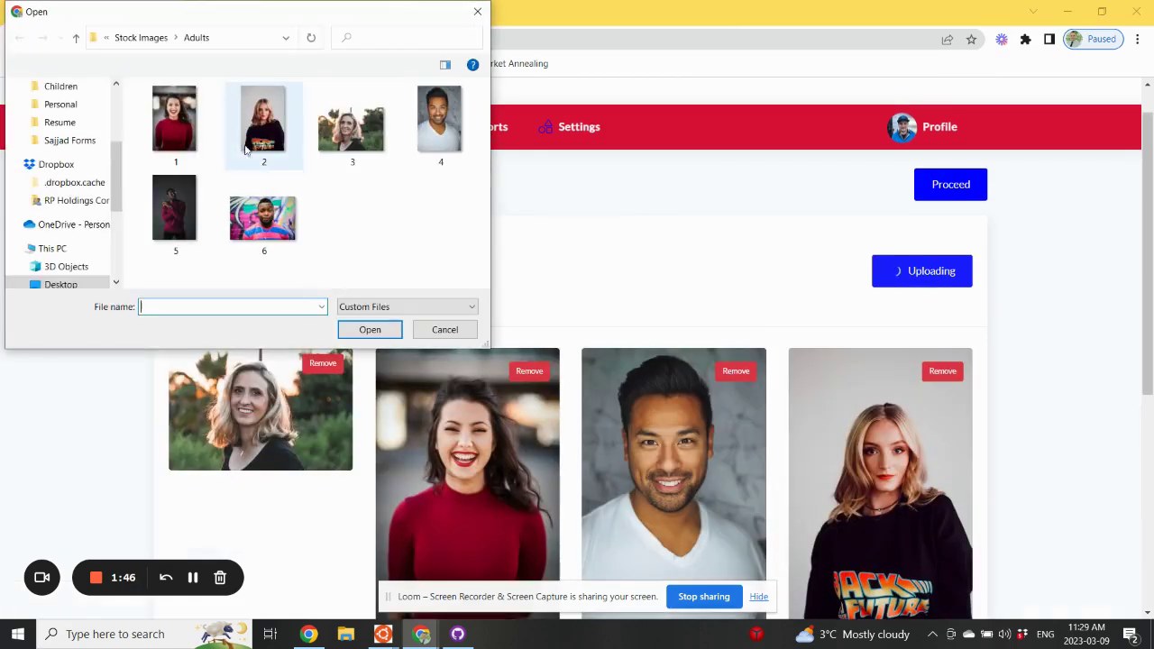
click(153, 45)
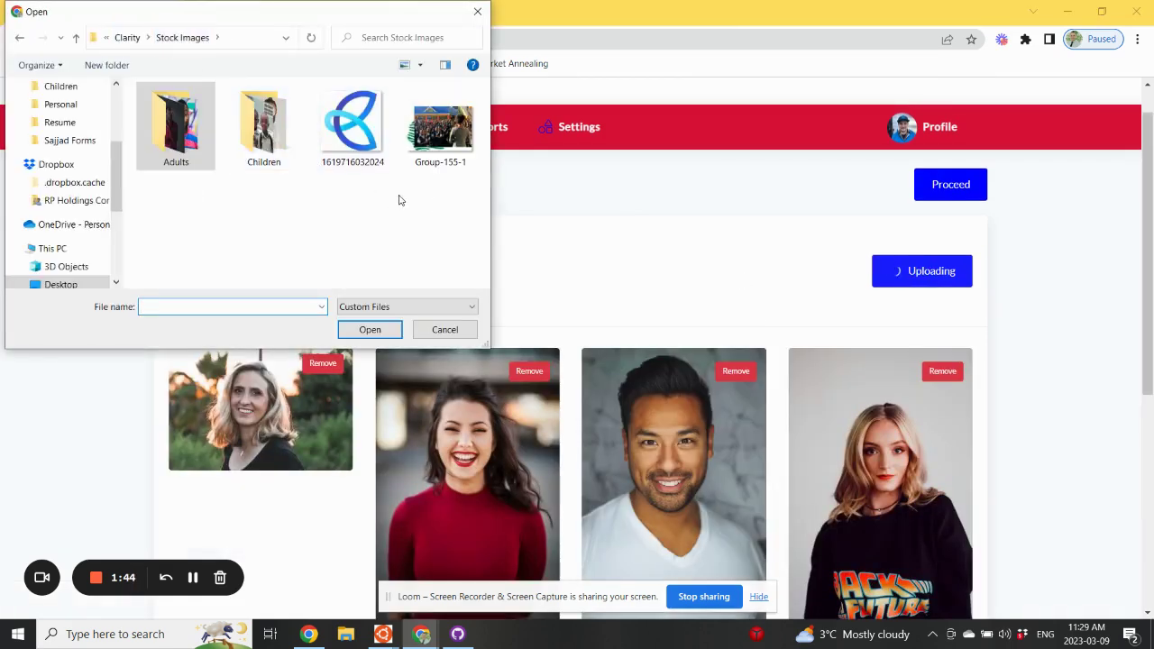
double_click(256, 146)
drag(439, 219, 135, 82)
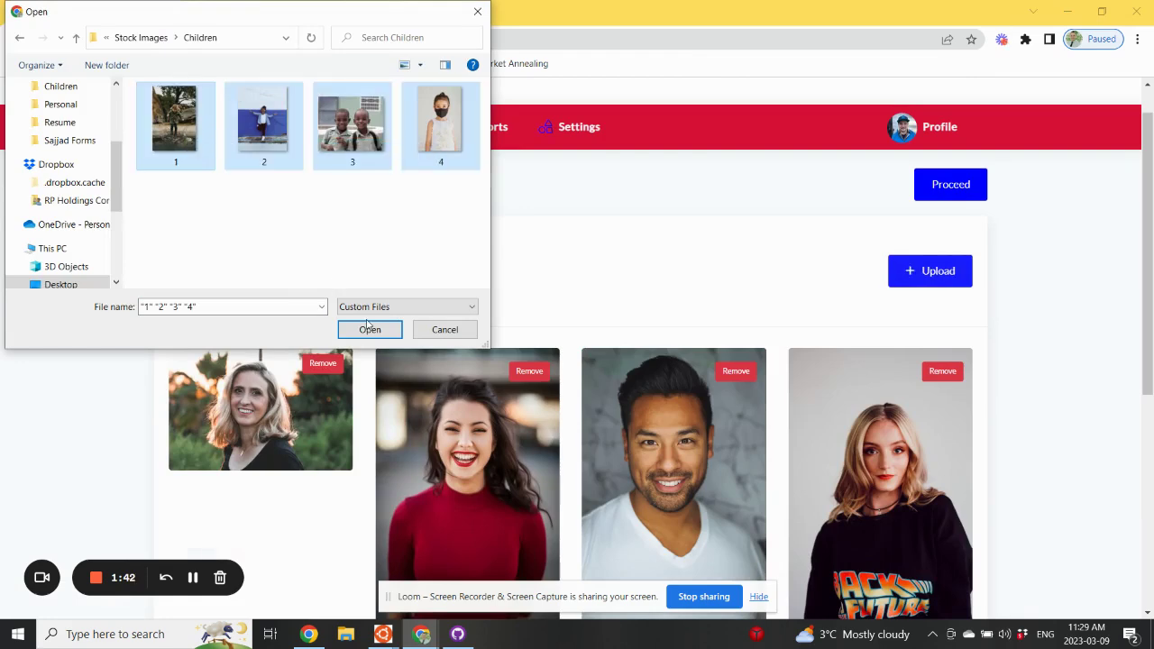
click(370, 330)
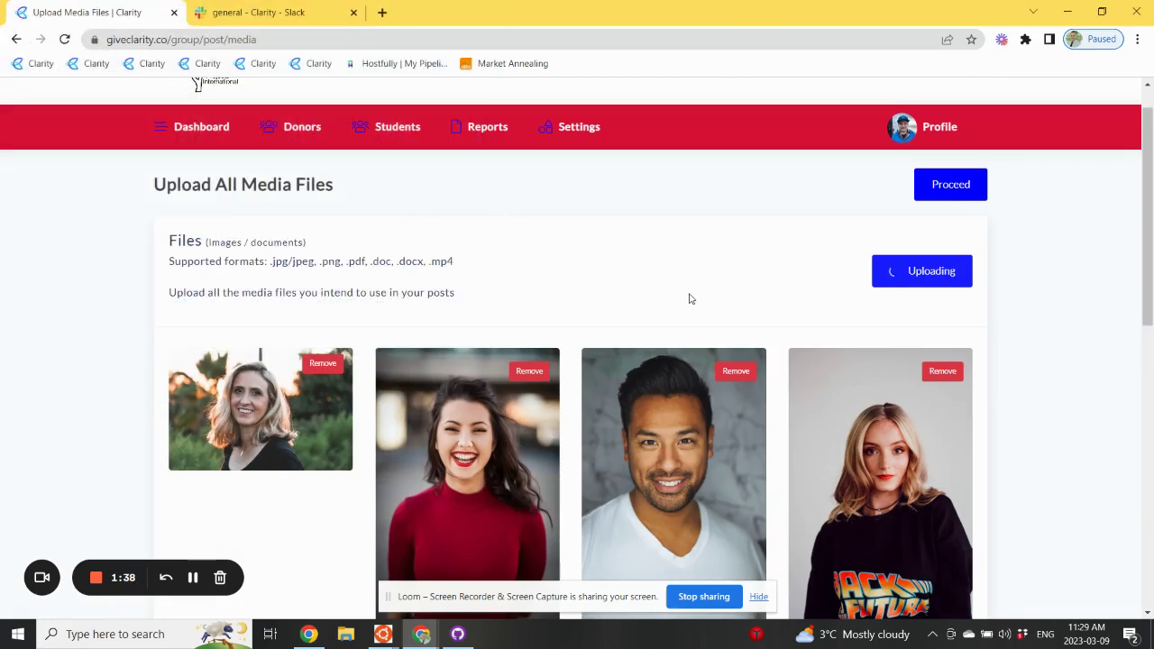
Proceed to the post forms and fill post 1 of 2 from the "A Test Template" template
click(965, 195)
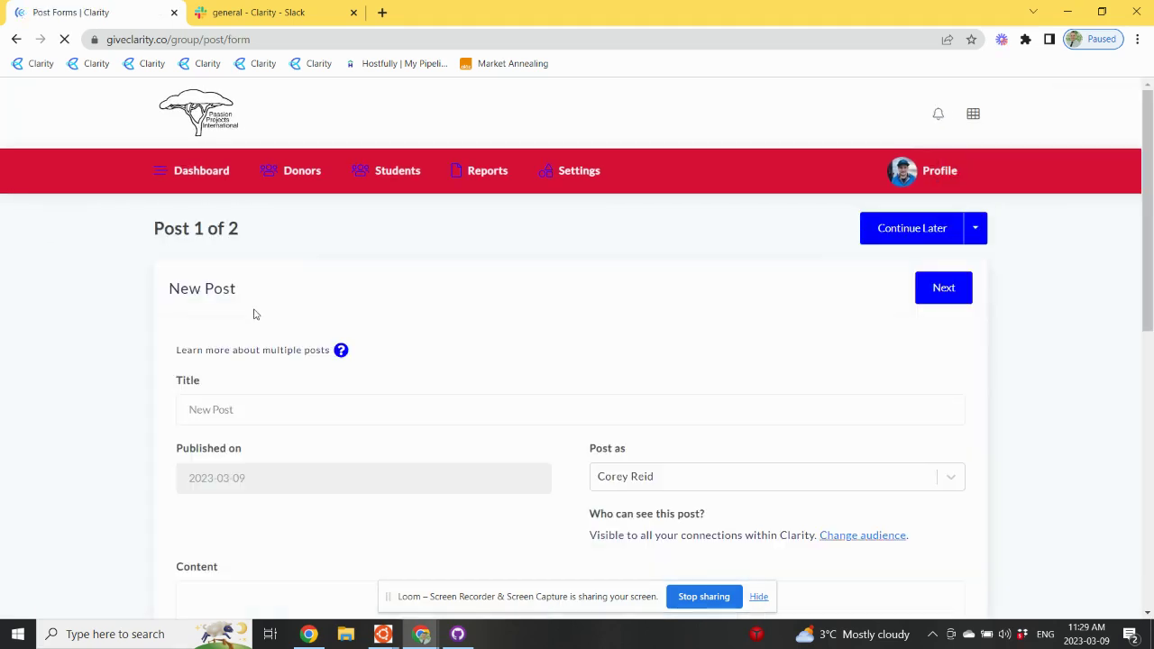
scroll(430, 292, down, 1)
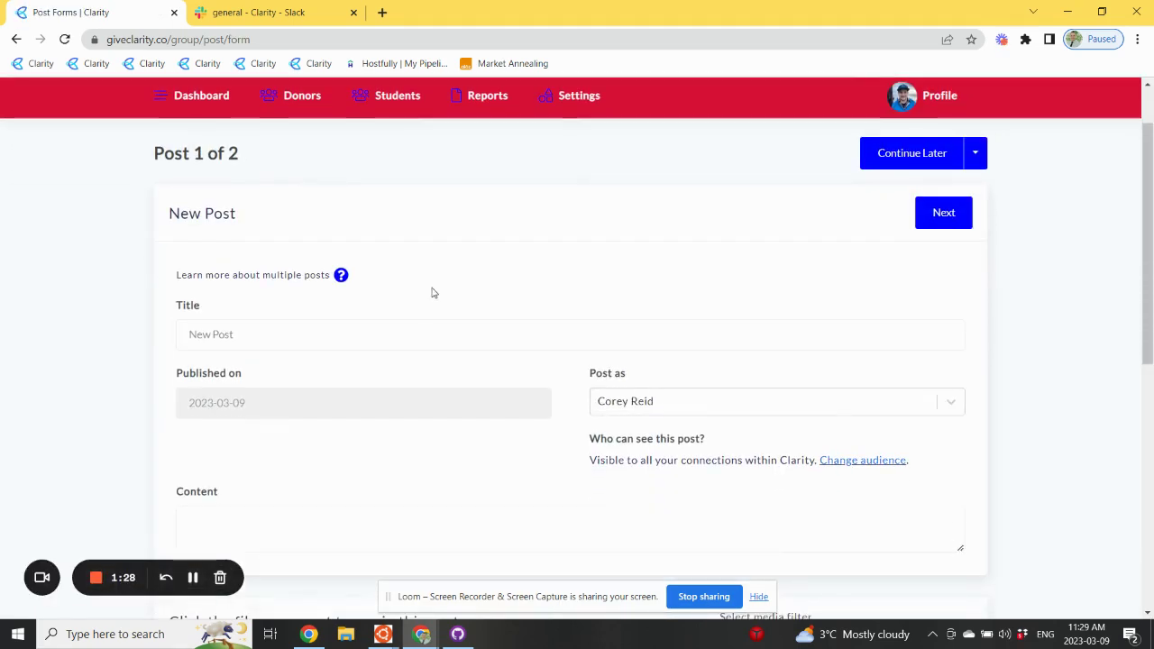
scroll(954, 466, down, 2)
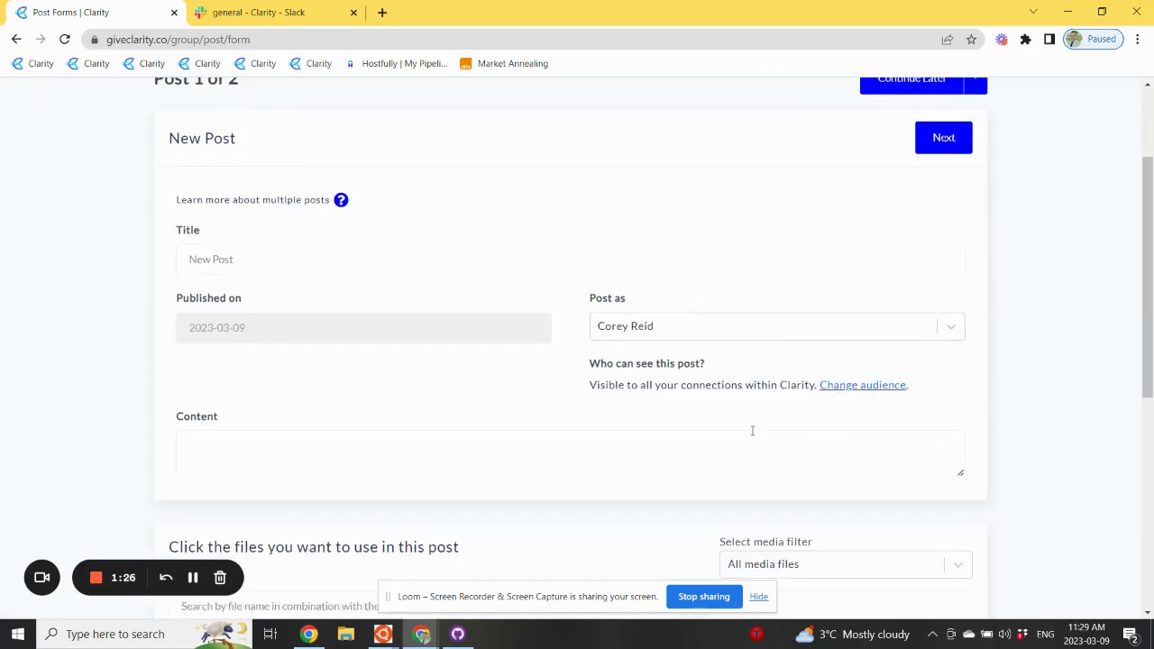
click(237, 182)
text(A)
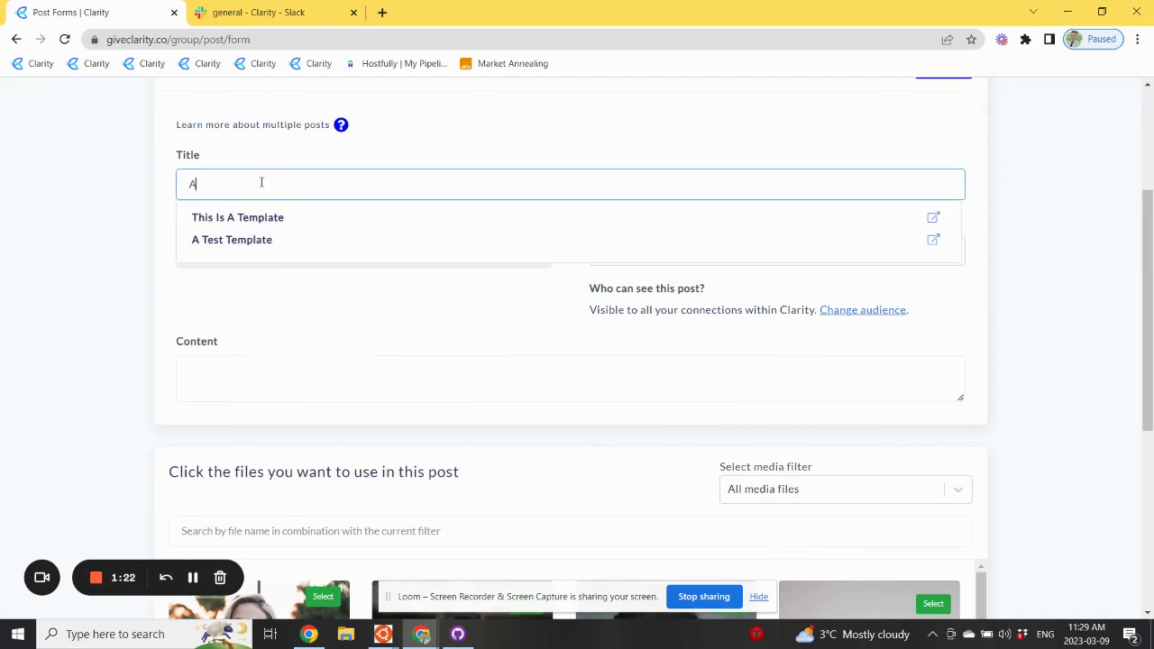
click(237, 240)
Set post 1 to be posted as a student and restrict its audience to the second of that student's listed connections
click(783, 263)
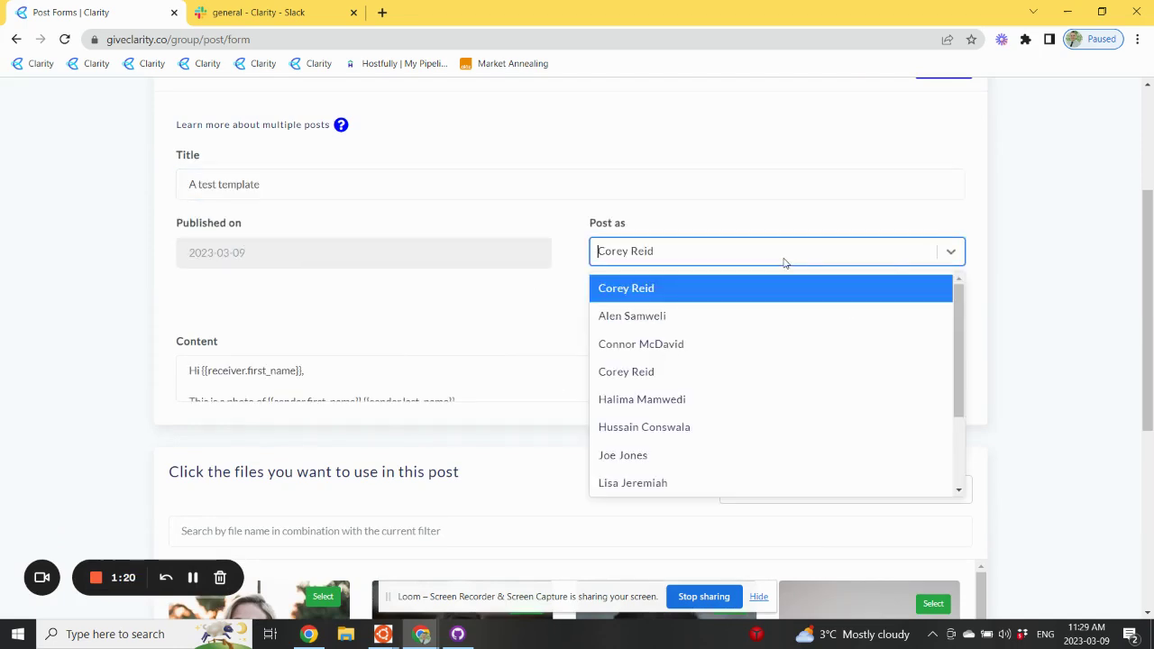
click(725, 344)
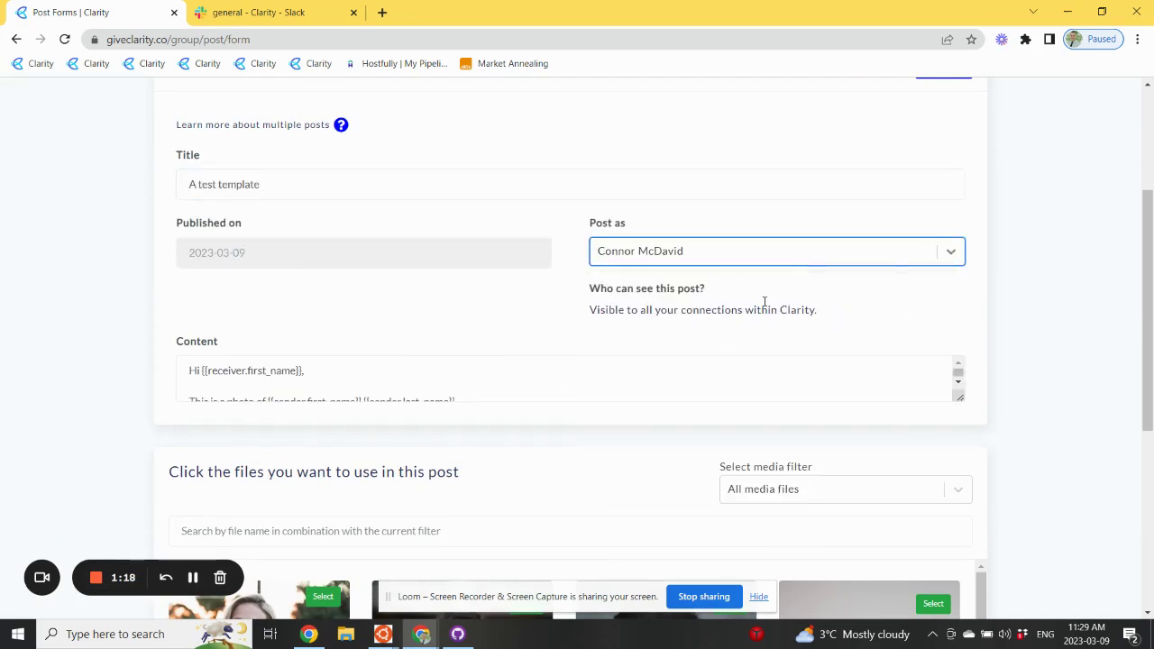
click(714, 264)
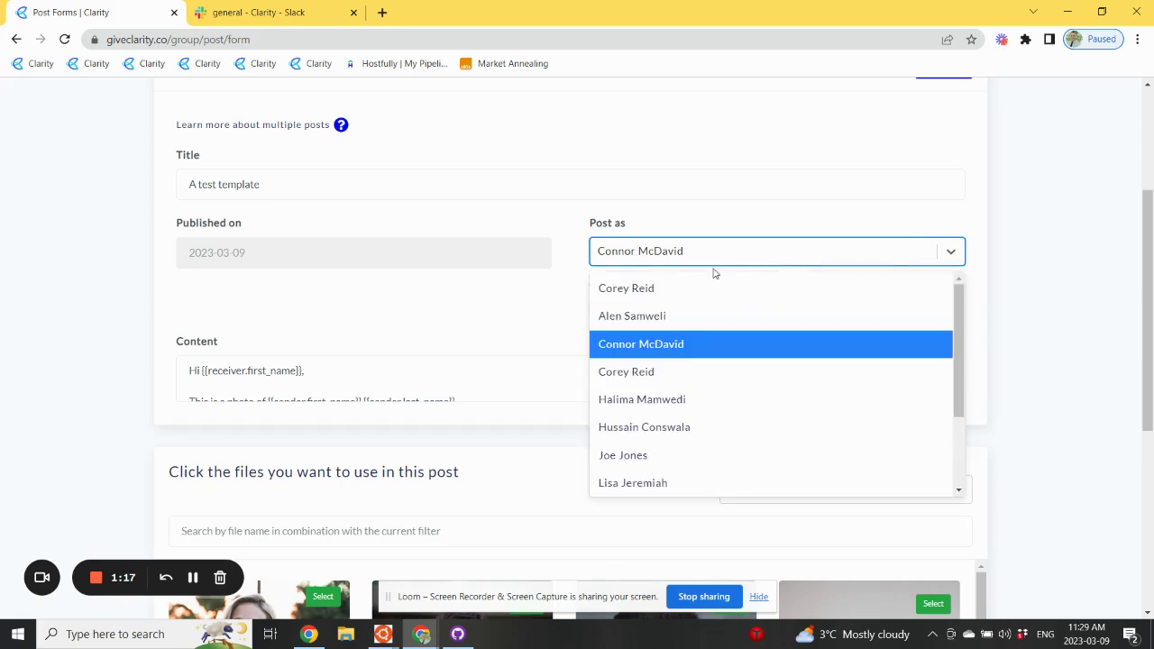
click(676, 406)
click(840, 316)
click(694, 317)
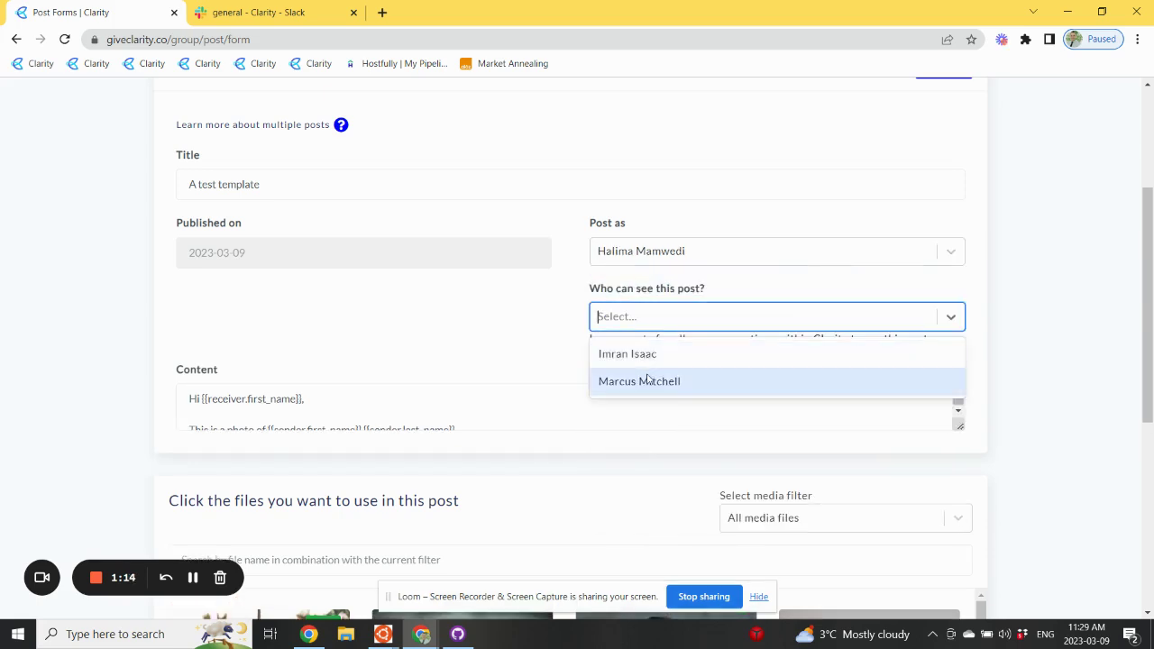
click(648, 381)
Add the photos of the blonde woman outdoors and the woman in the red sweater to post 1, and continue to post 2
scroll(842, 398, down, 1)
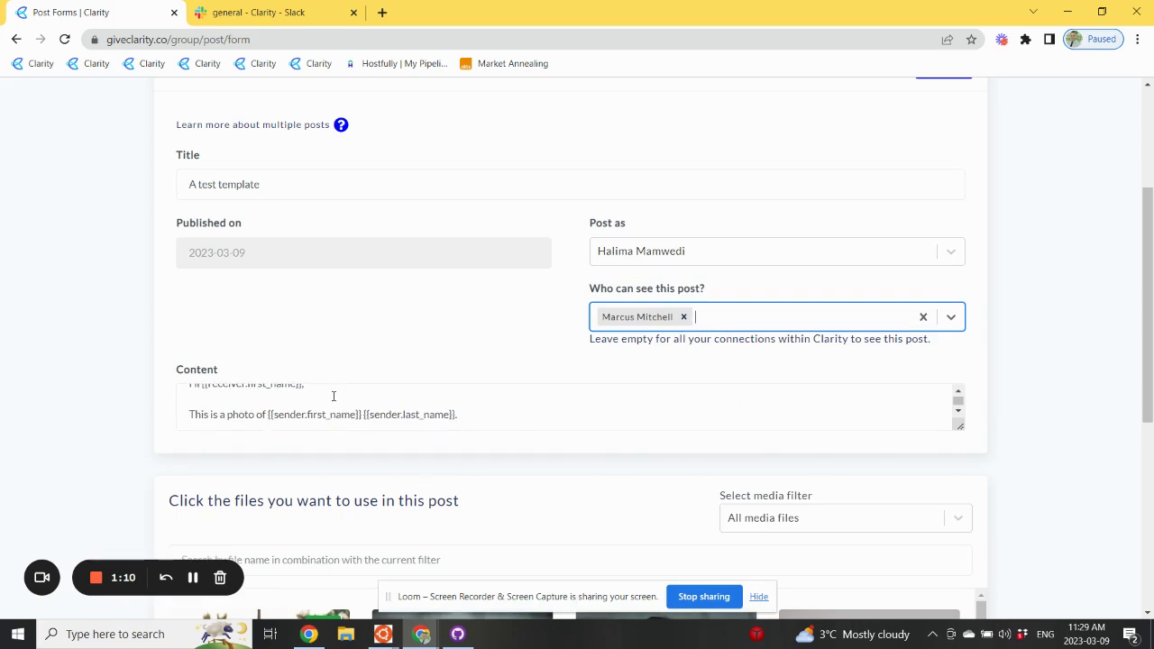
scroll(350, 410, down, 3)
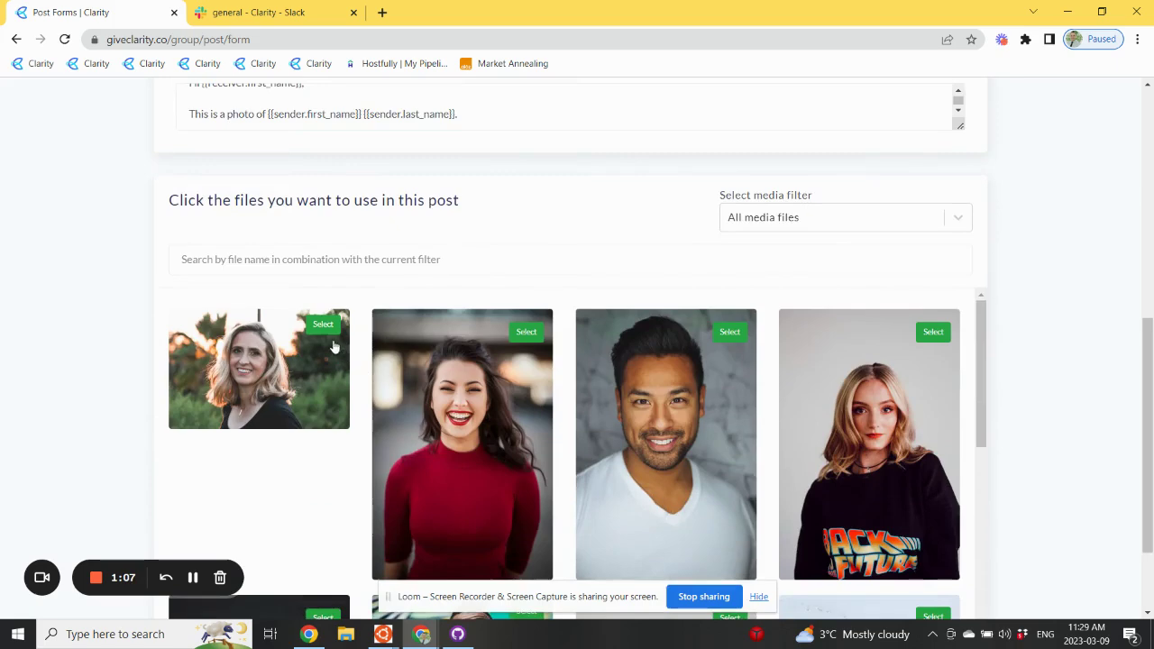
click(327, 330)
scroll(490, 394, down, 3)
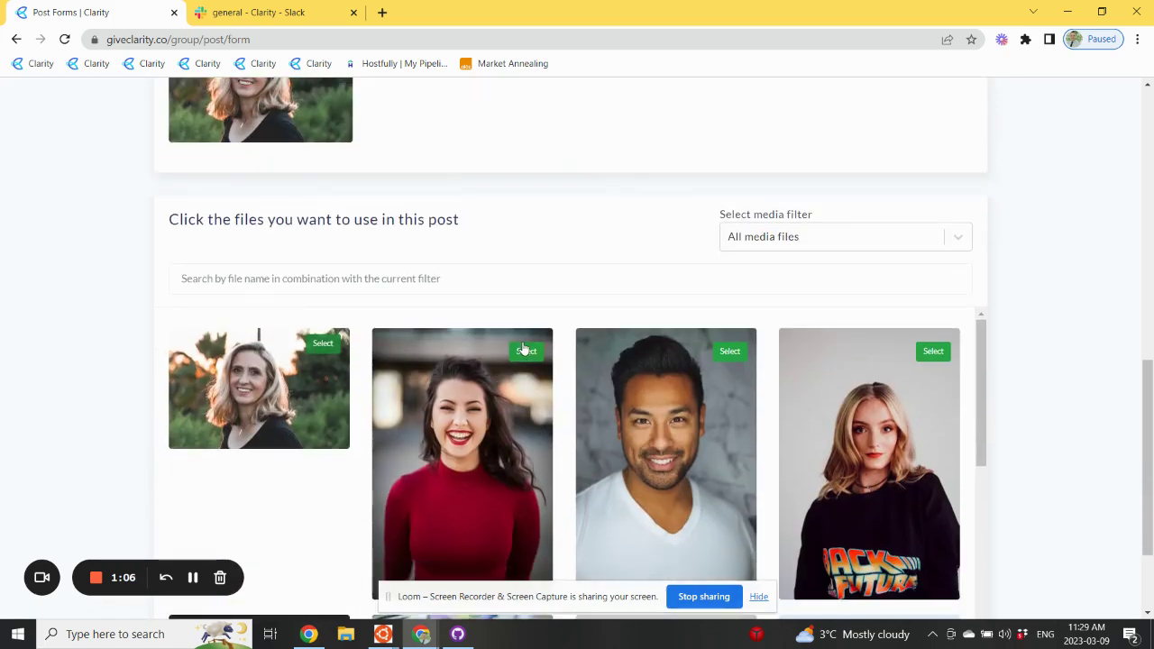
click(525, 352)
scroll(956, 358, up, 10)
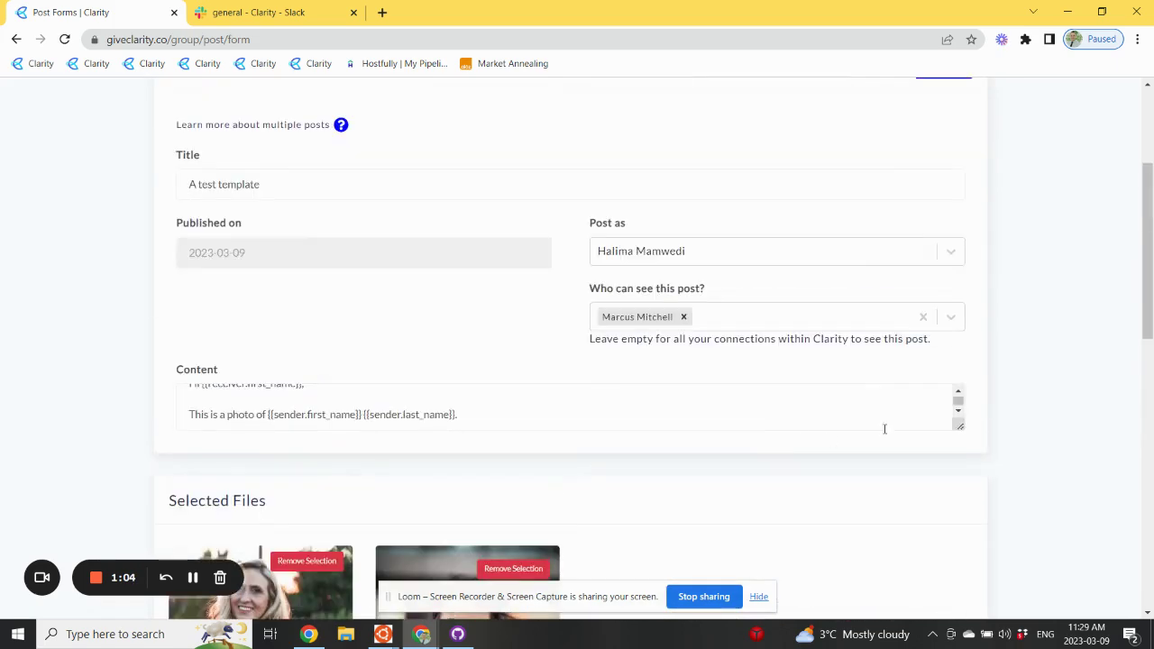
click(949, 287)
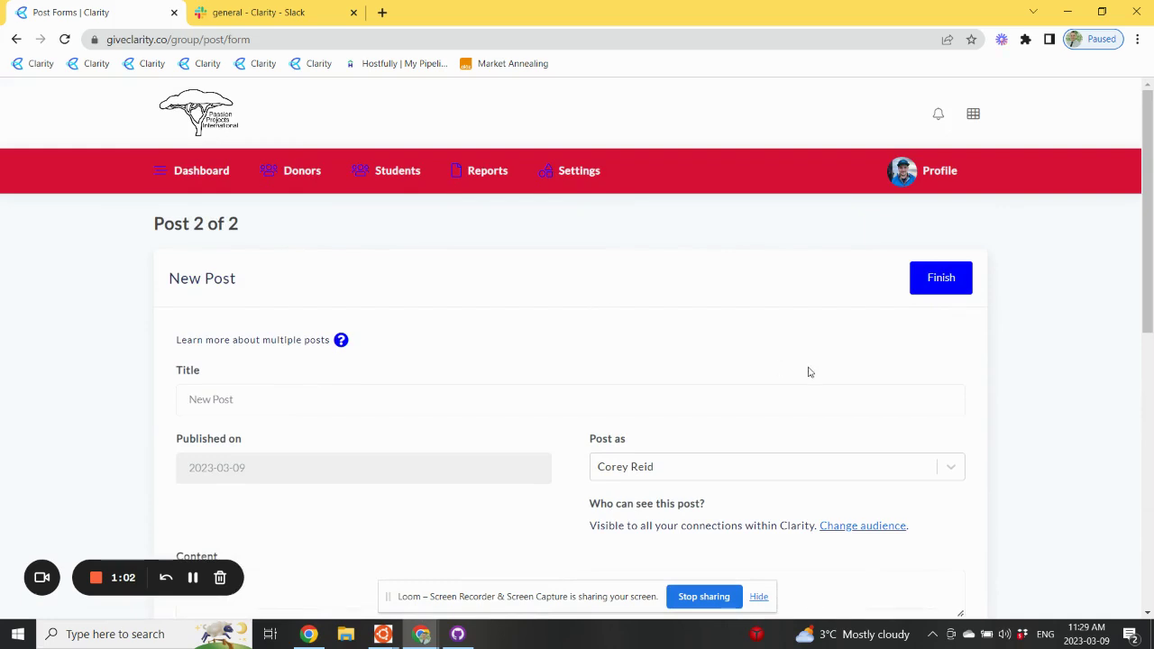
Remove files used in previous posts from post 2's file list and check the media filter options
scroll(892, 405, down, 5)
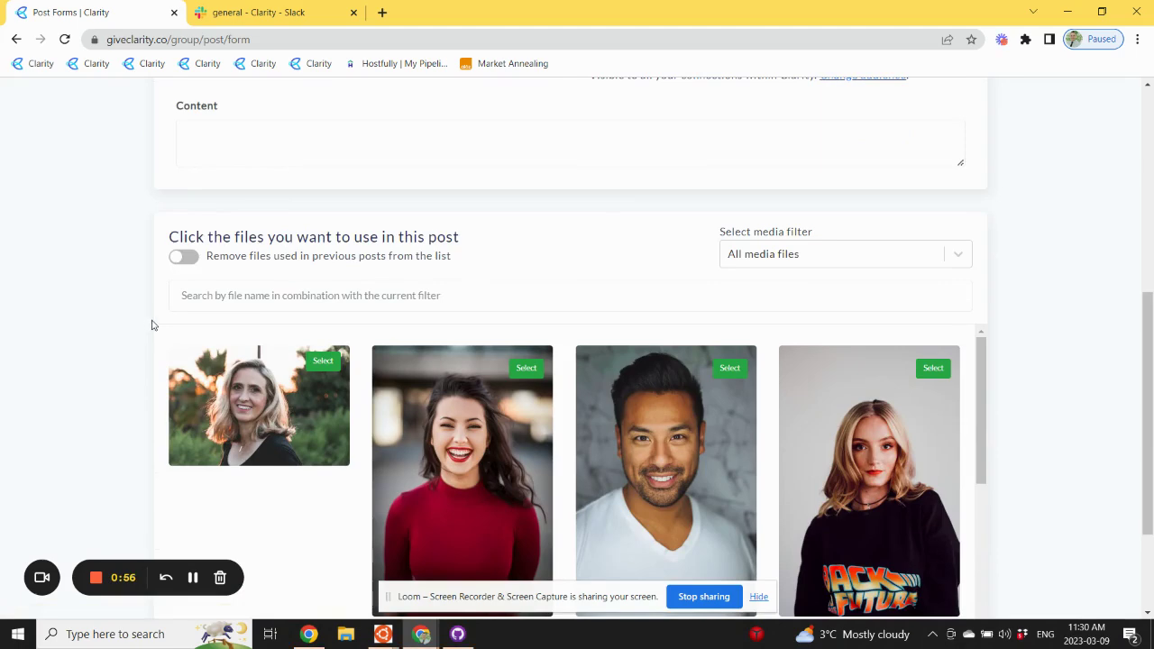
click(184, 257)
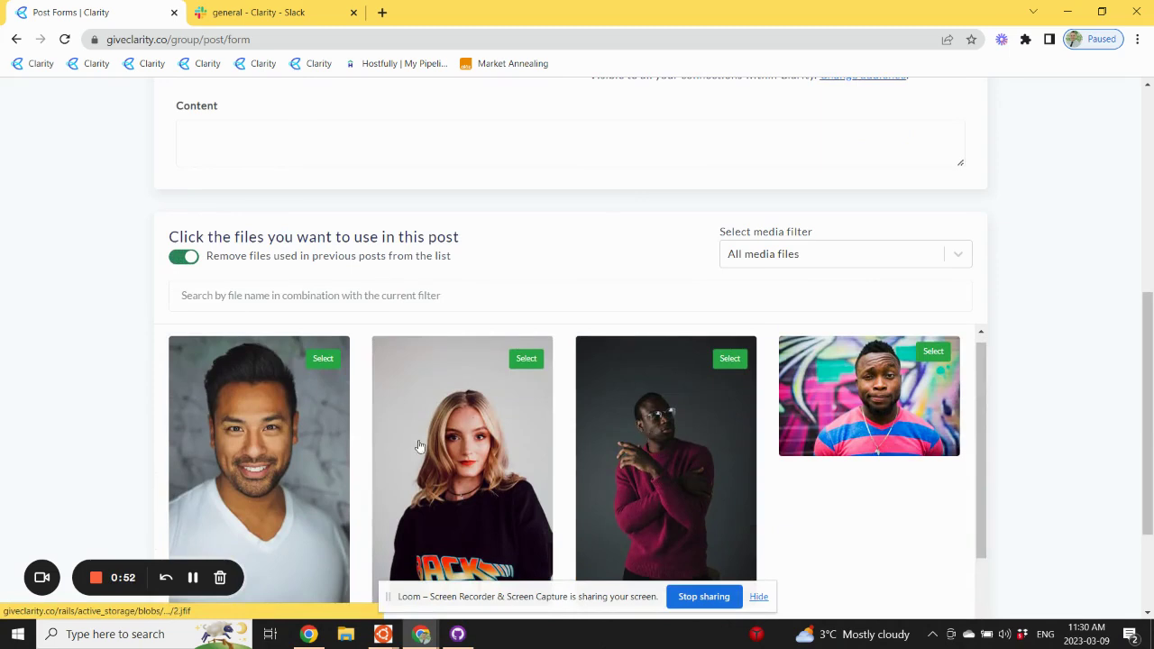
click(893, 261)
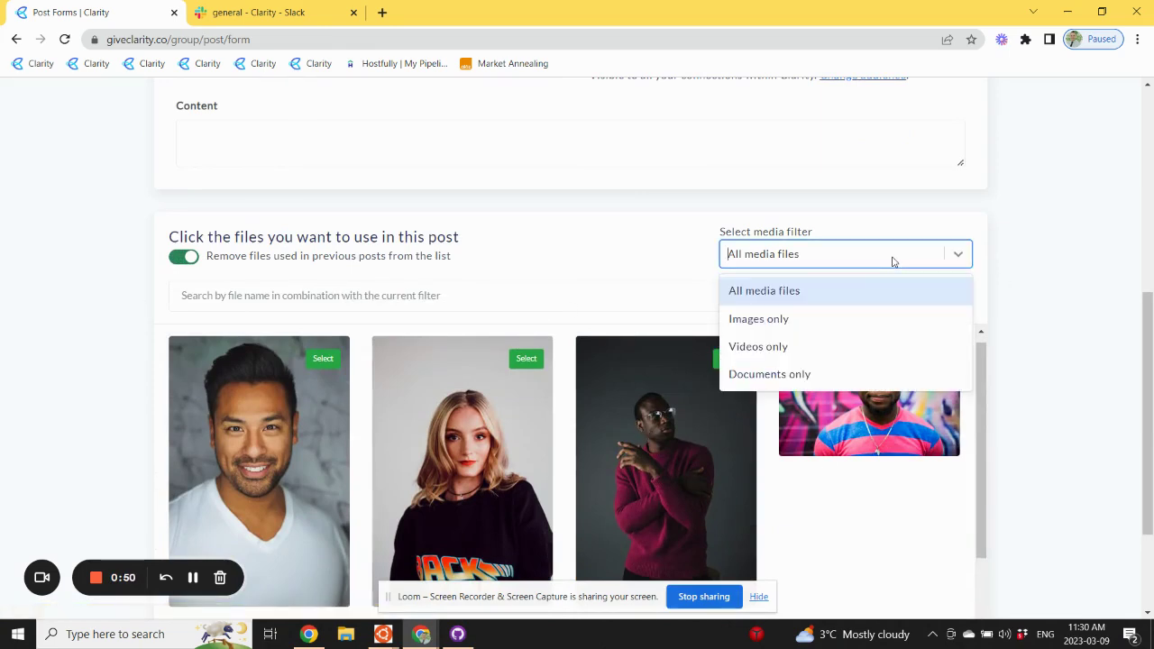
click(839, 261)
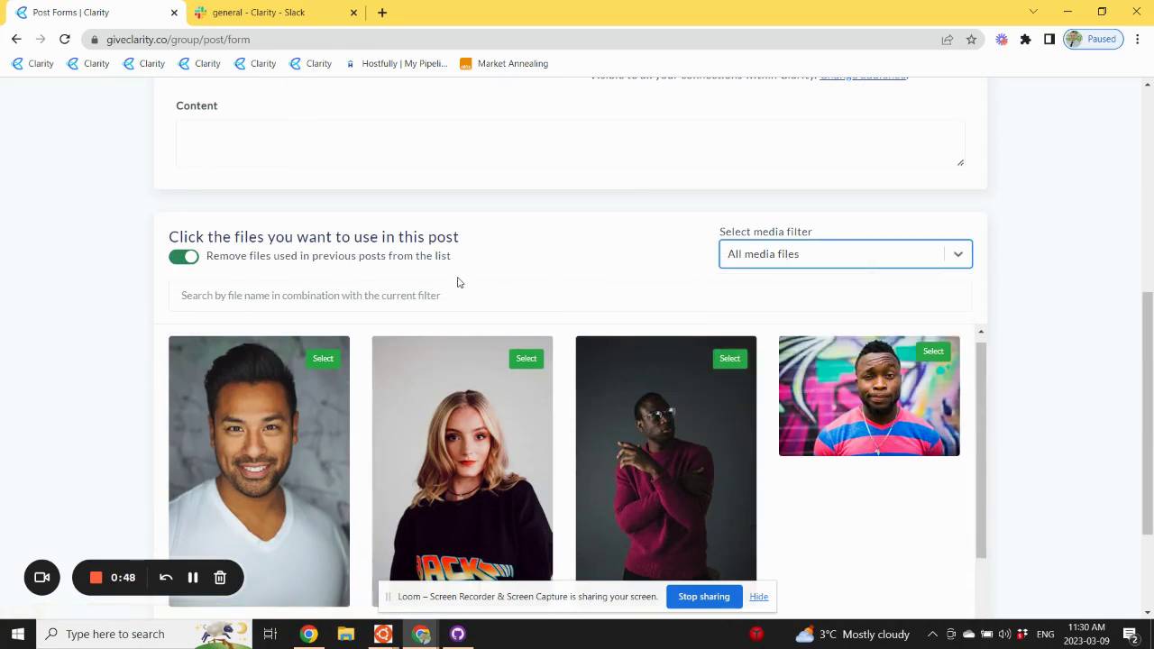
Add the photos of the man in the white T-shirt and the woman in the black printed sweater to post 2
click(323, 358)
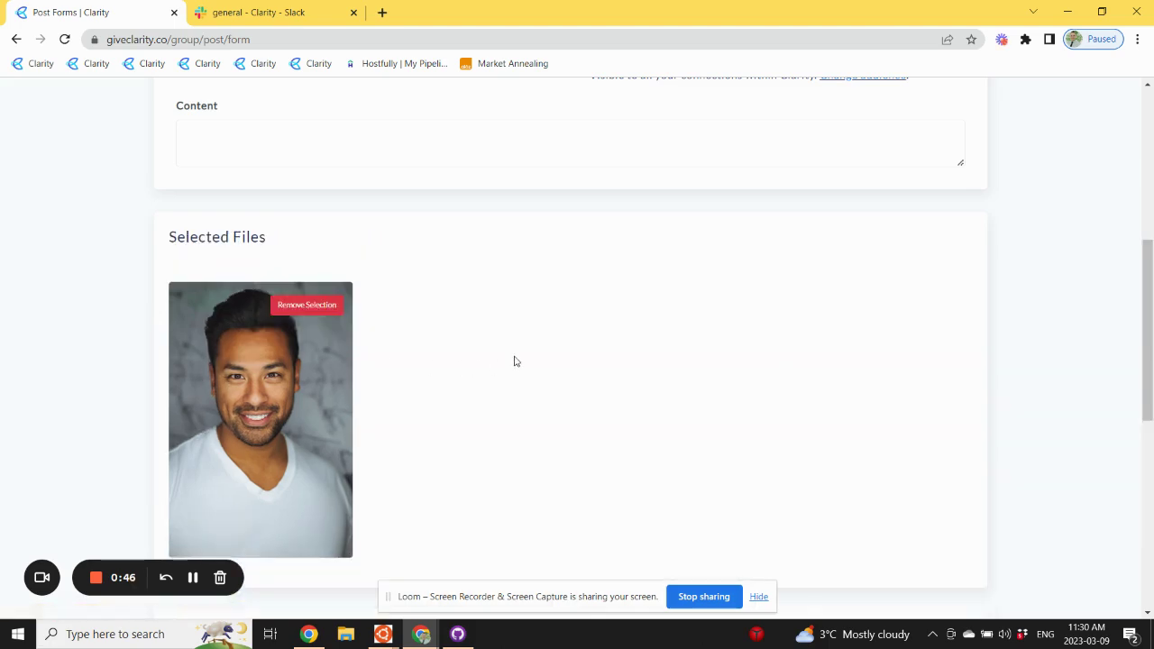
scroll(541, 360, down, 4)
click(527, 381)
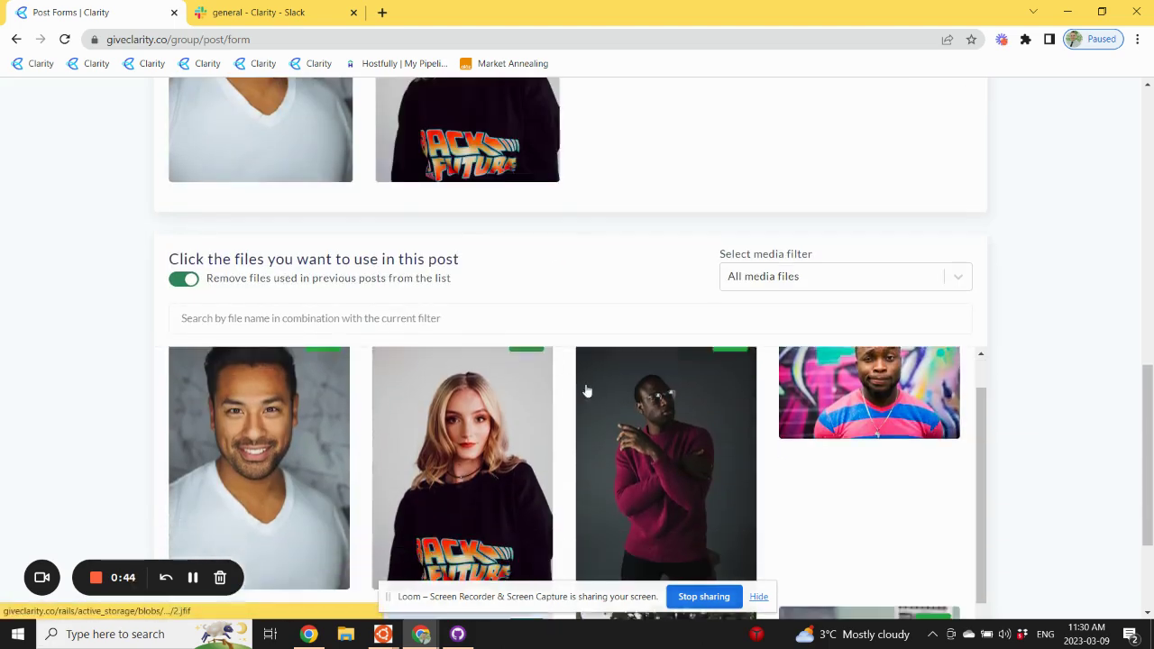
Give post 2 the title "Test" and the content "Test"
scroll(650, 271, up, 2)
scroll(721, 271, up, 7)
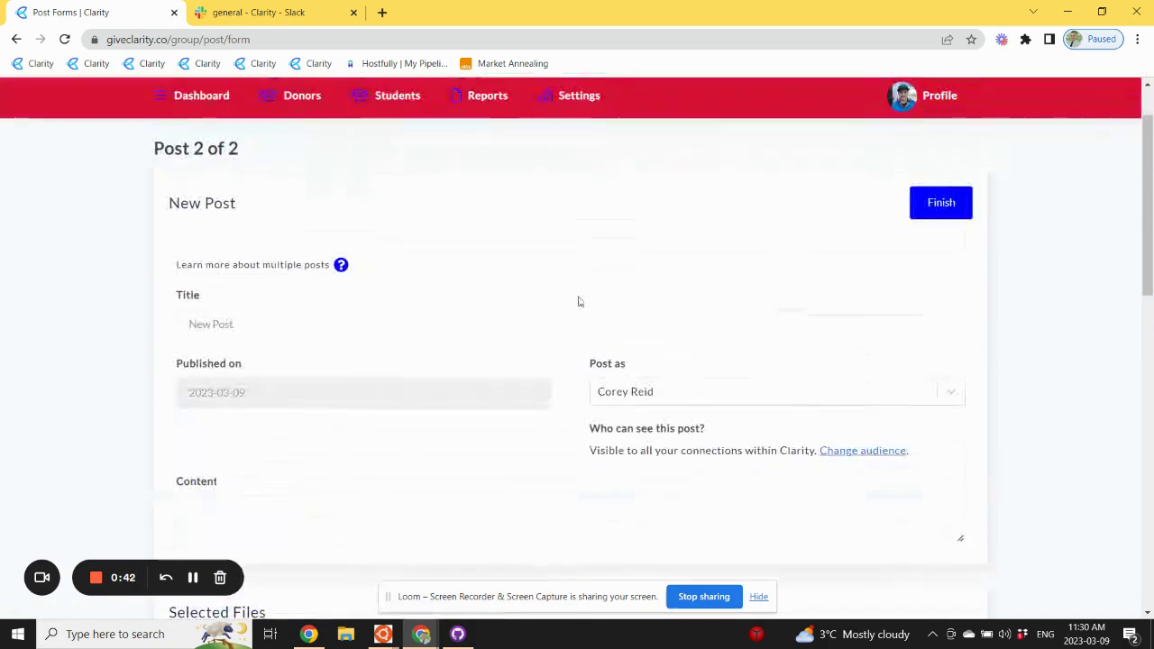
click(237, 325)
text(TEs)
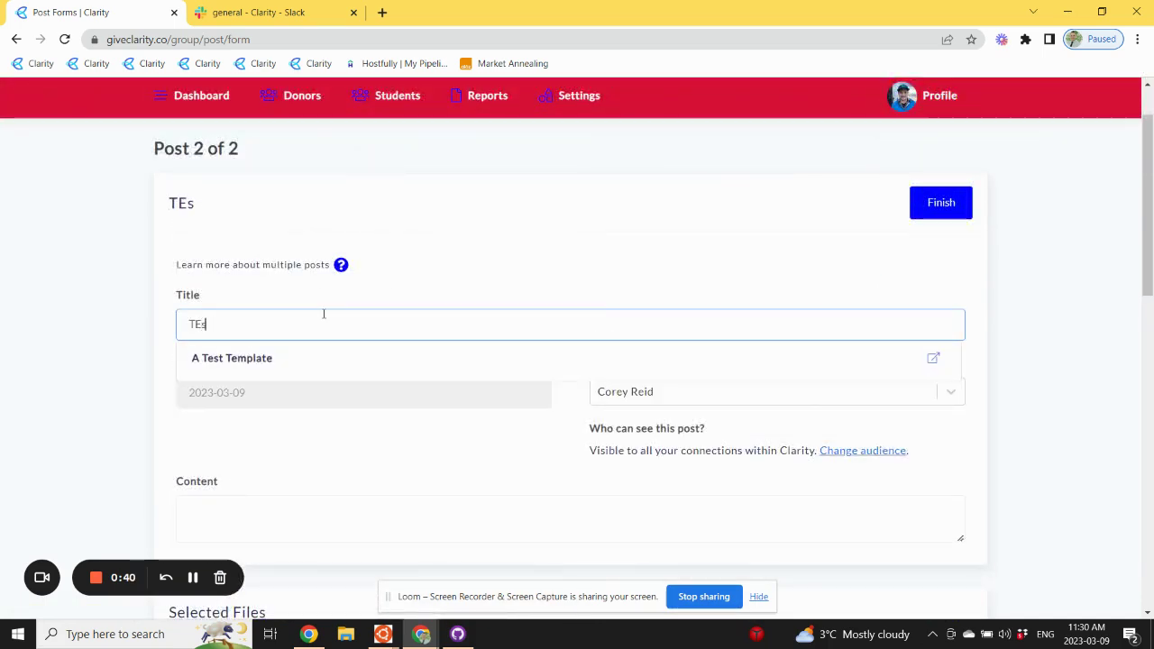
key(BackSpace)
key(BackSpace)
text(est)
key(Tab)
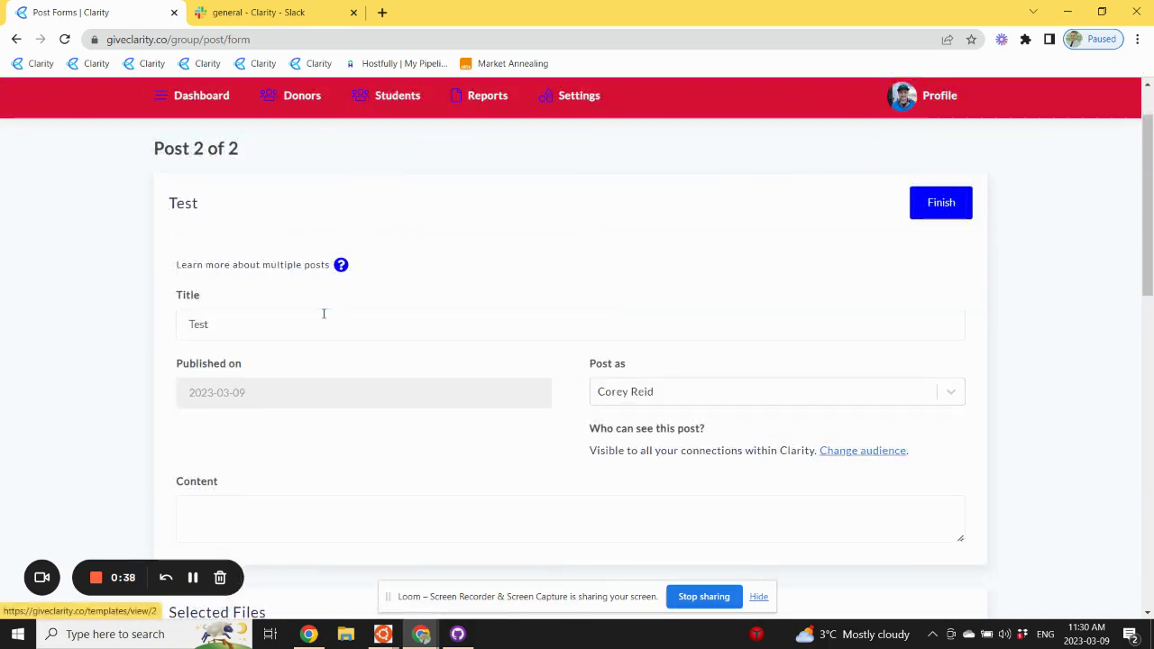
click(308, 524)
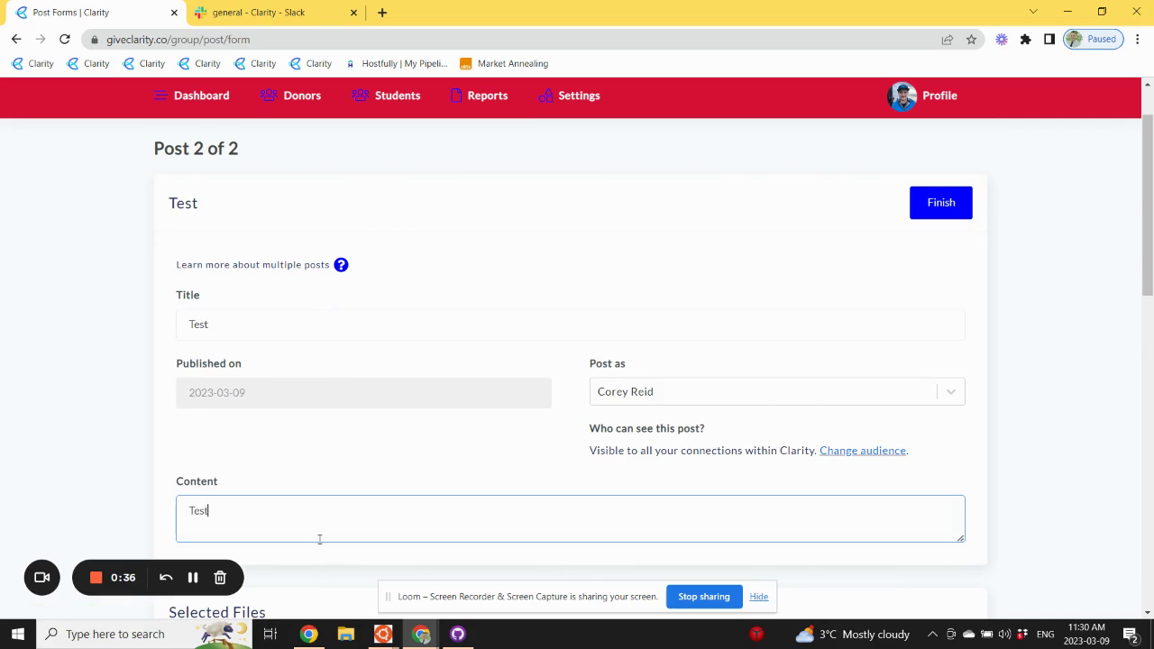
Set post 2 to be posted as a different student and finish the set of multiple posts
click(854, 397)
click(744, 445)
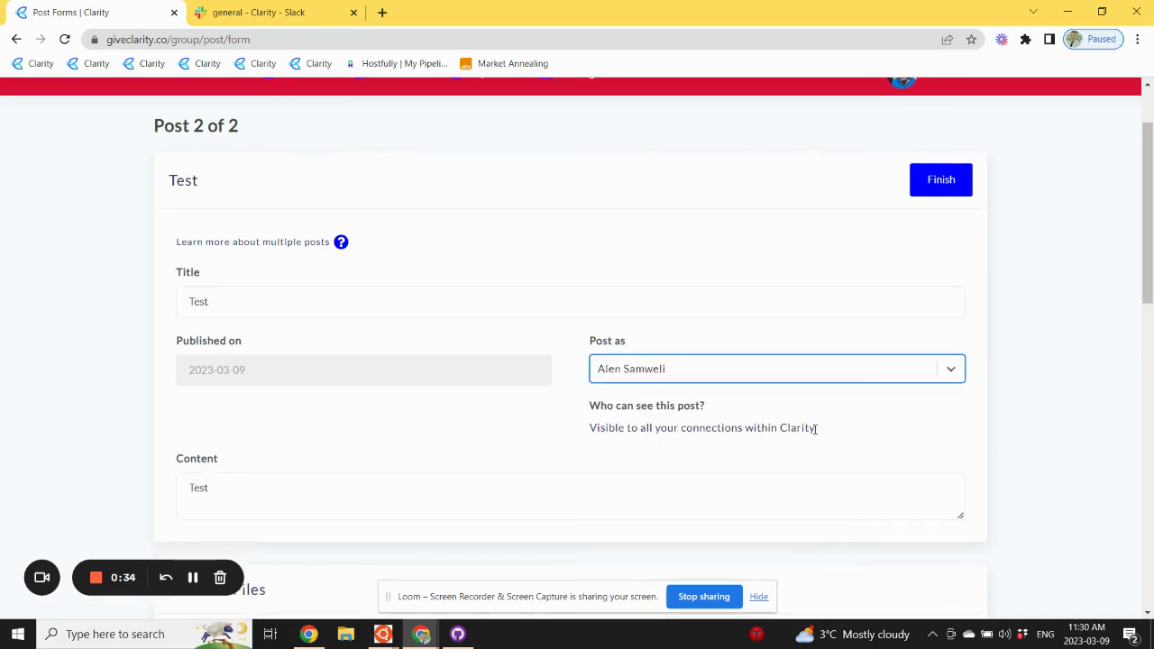
click(947, 183)
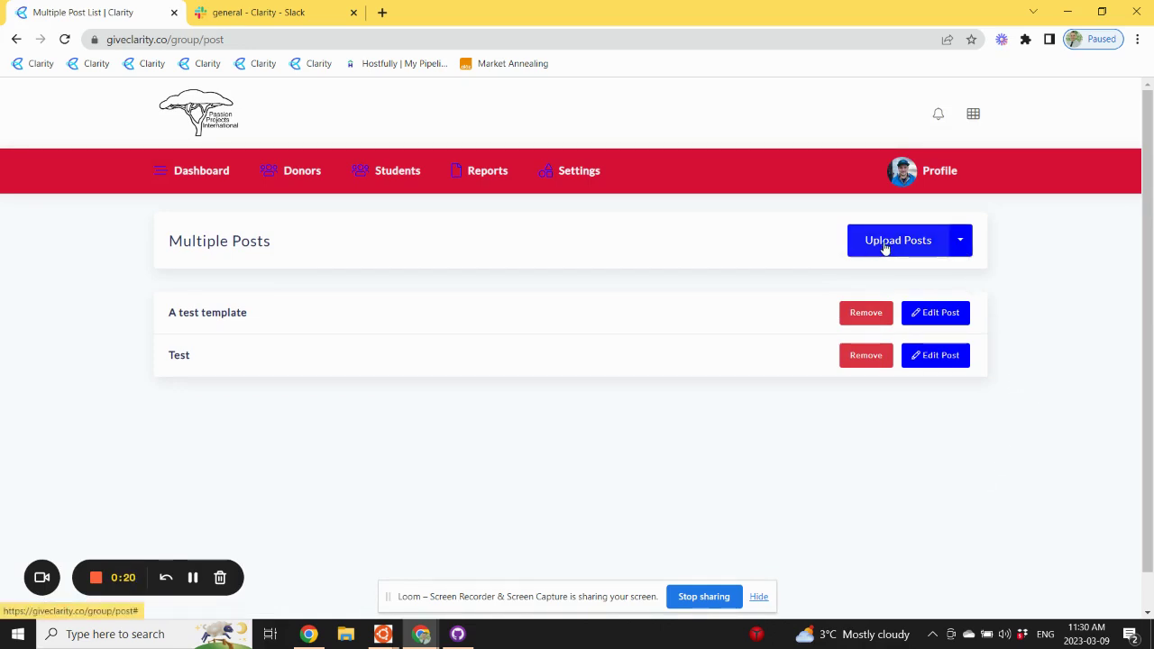
Check the additional upload options for the multiple posts and upload both posts without approving them
click(962, 248)
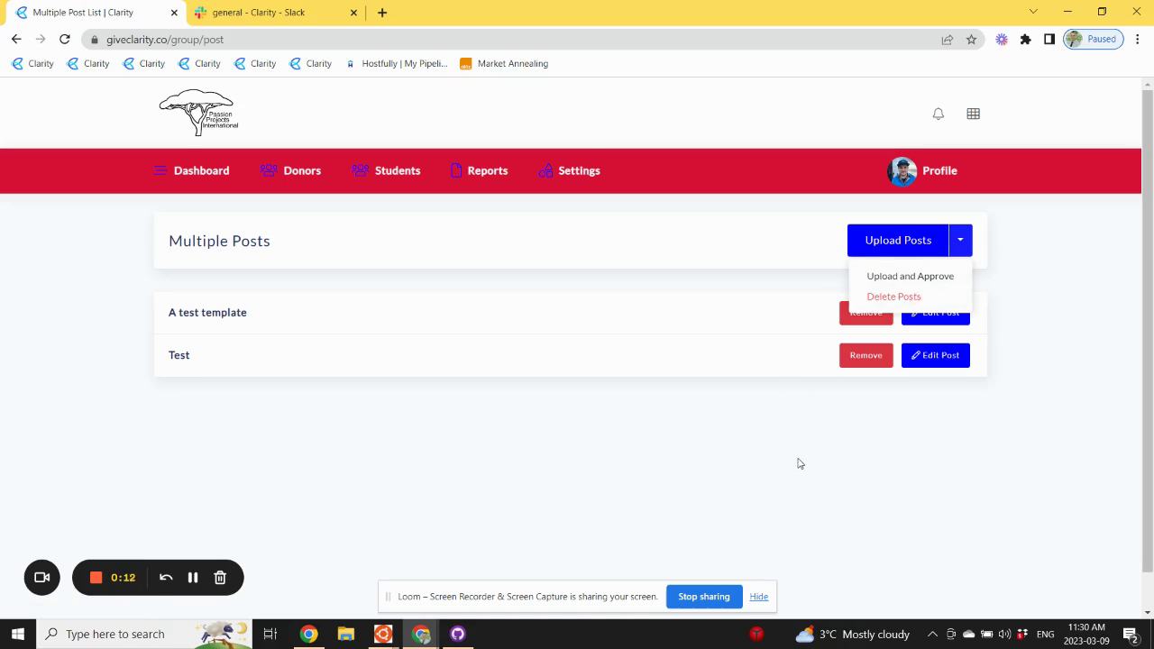
click(894, 244)
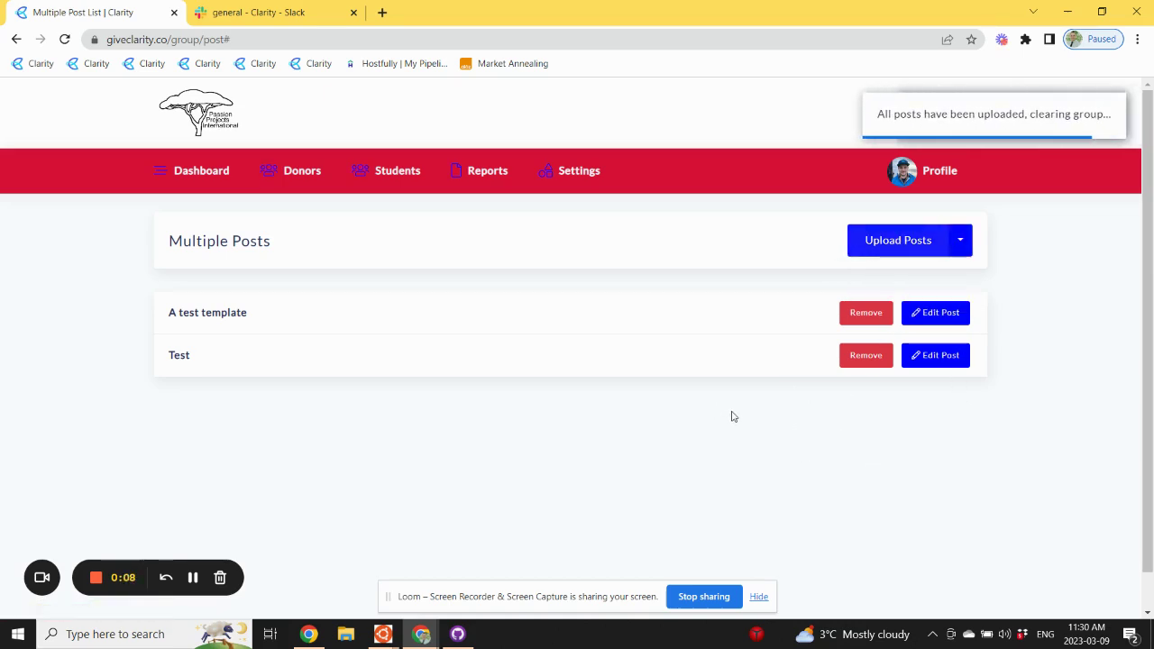